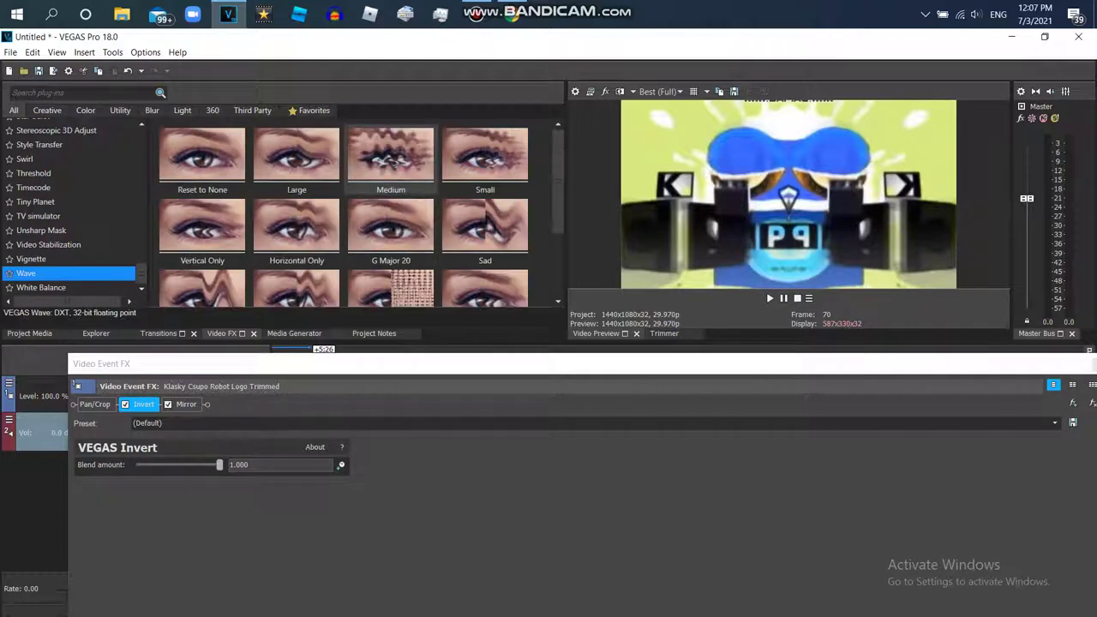
- Apply the Wave effect's Happy X preset to the first video clip and close its effects window
{"action": "left_click_drag", "start_coordinate": [559, 187], "coordinate": [559, 248]}
{"action": "double_click", "coordinate": [202, 190]}
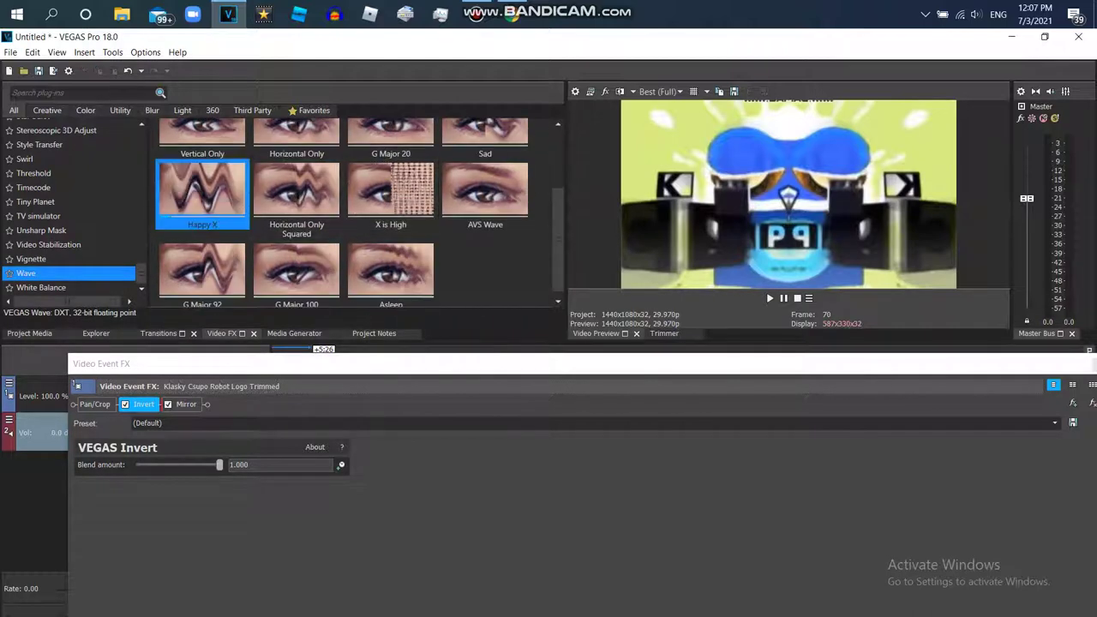
{"action": "left_click", "coordinate": [1095, 365]}
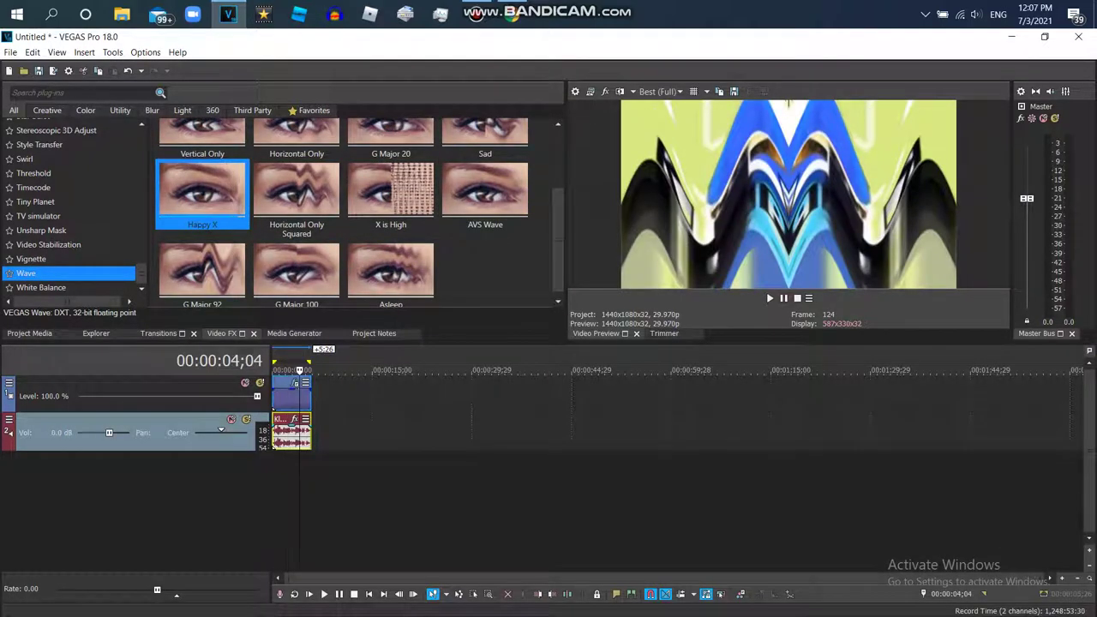
- Set the first clip's audio to the élastique pitch-shift method with Pro attributes and a pitch change of -5
{"action": "right_click", "coordinate": [296, 429]}
{"action": "left_click", "coordinate": [326, 606]}
{"action": "left_click", "coordinate": [588, 267]}
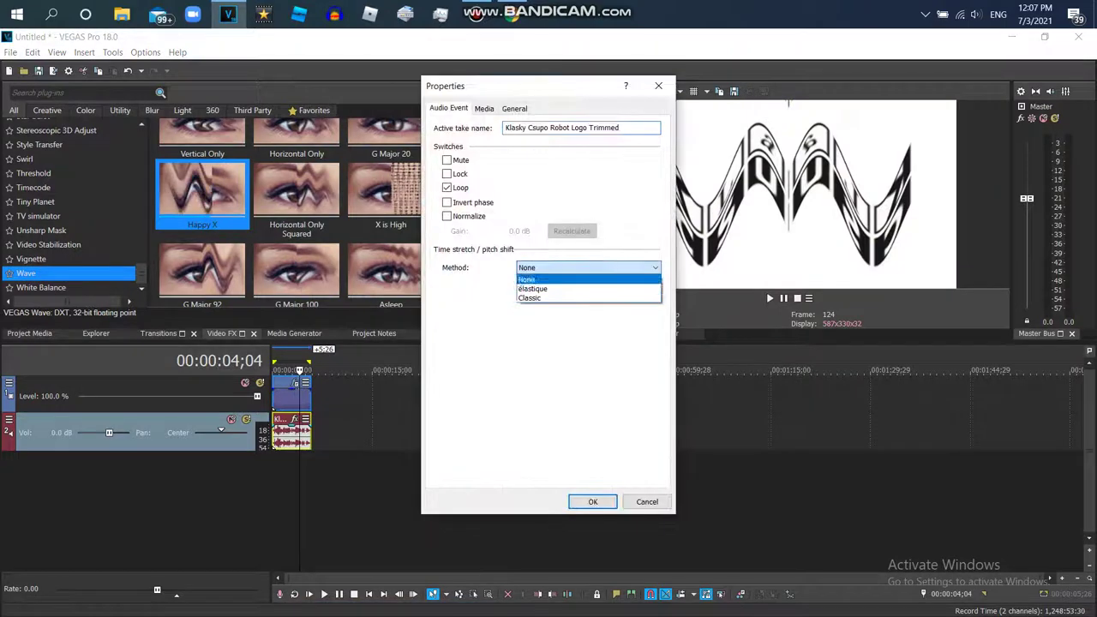
{"action": "left_click", "coordinate": [533, 289]}
{"action": "left_click", "coordinate": [588, 287]}
{"action": "left_click", "coordinate": [531, 297]}
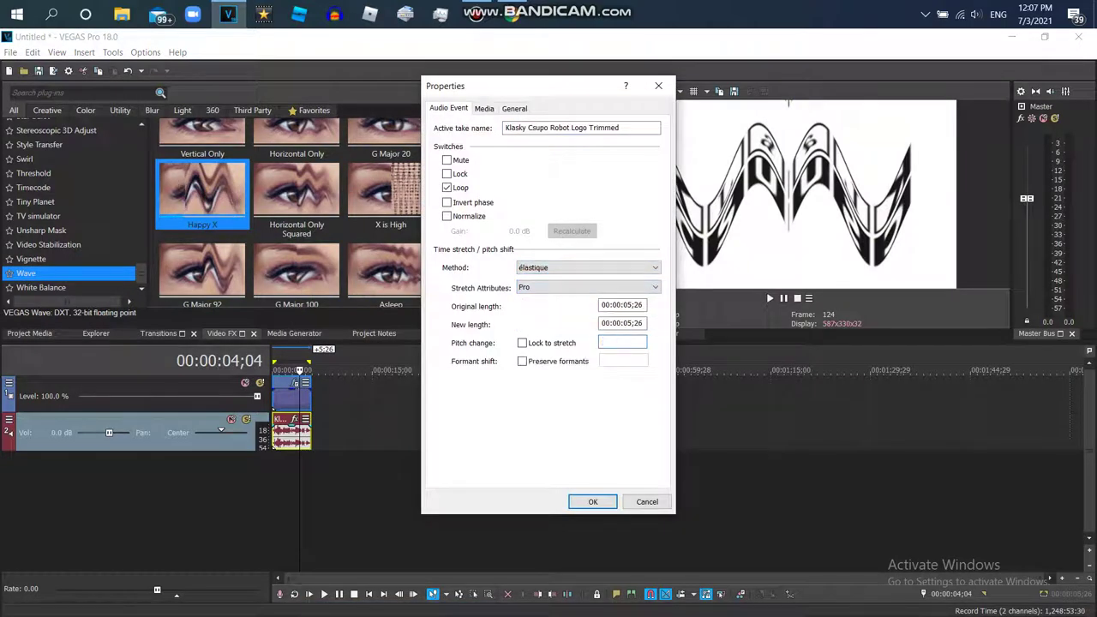
{"action": "type", "text": "-5"}
{"action": "key", "text": "Return"}
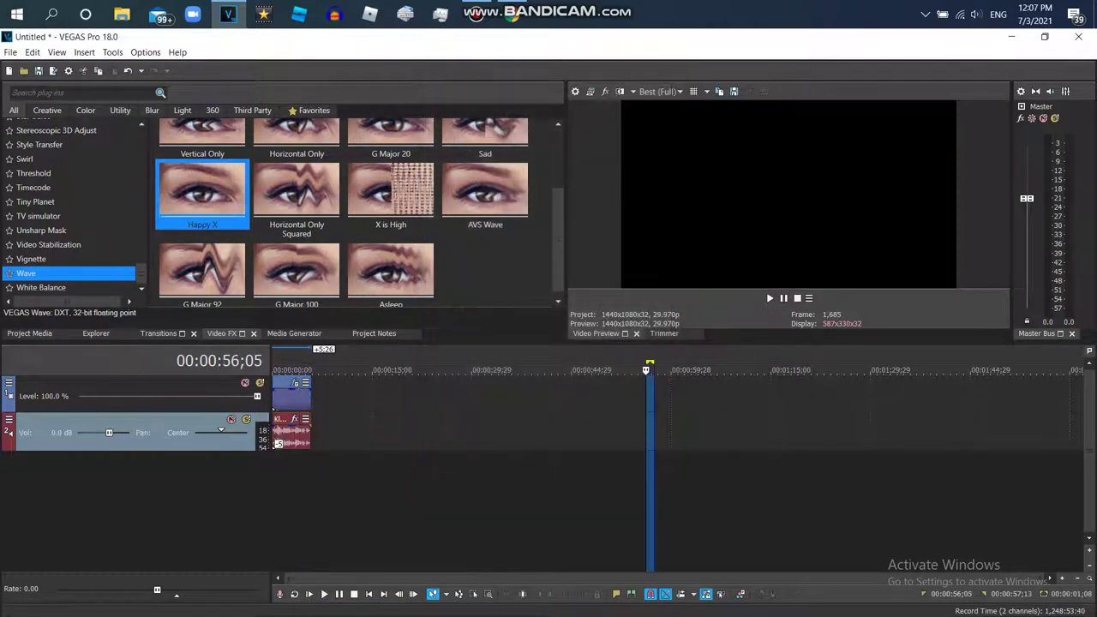
- Duplicate the audio track and set the duplicated audio event's pitch change to 4
{"action": "right_click", "coordinate": [665, 438]}
{"action": "left_click", "coordinate": [689, 306]}
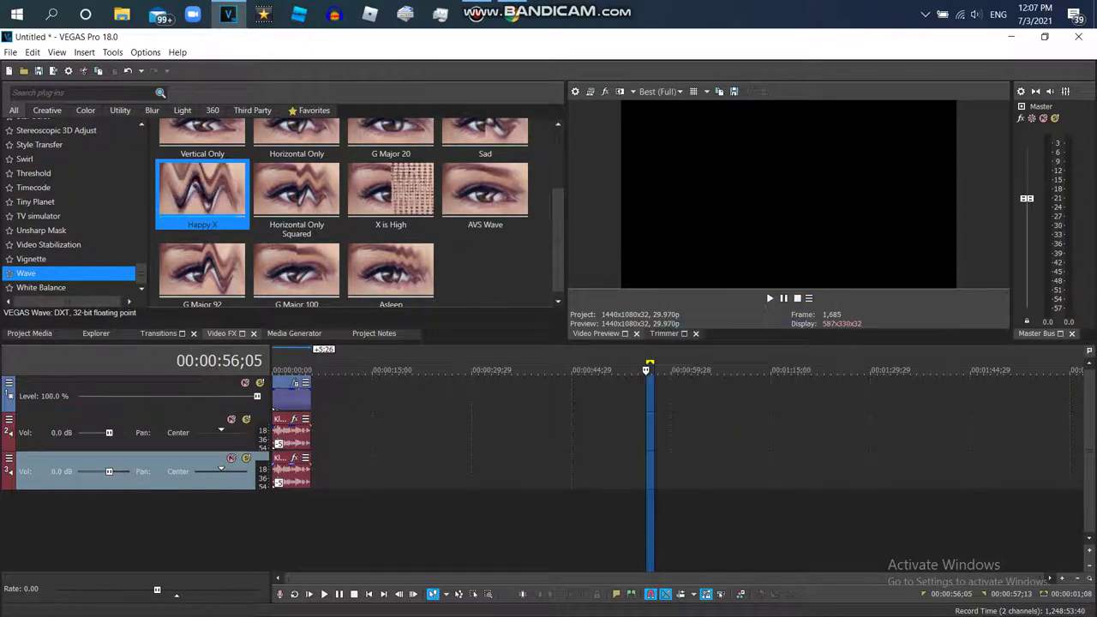
{"action": "right_click", "coordinate": [292, 470]}
{"action": "left_click", "coordinate": [322, 587]}
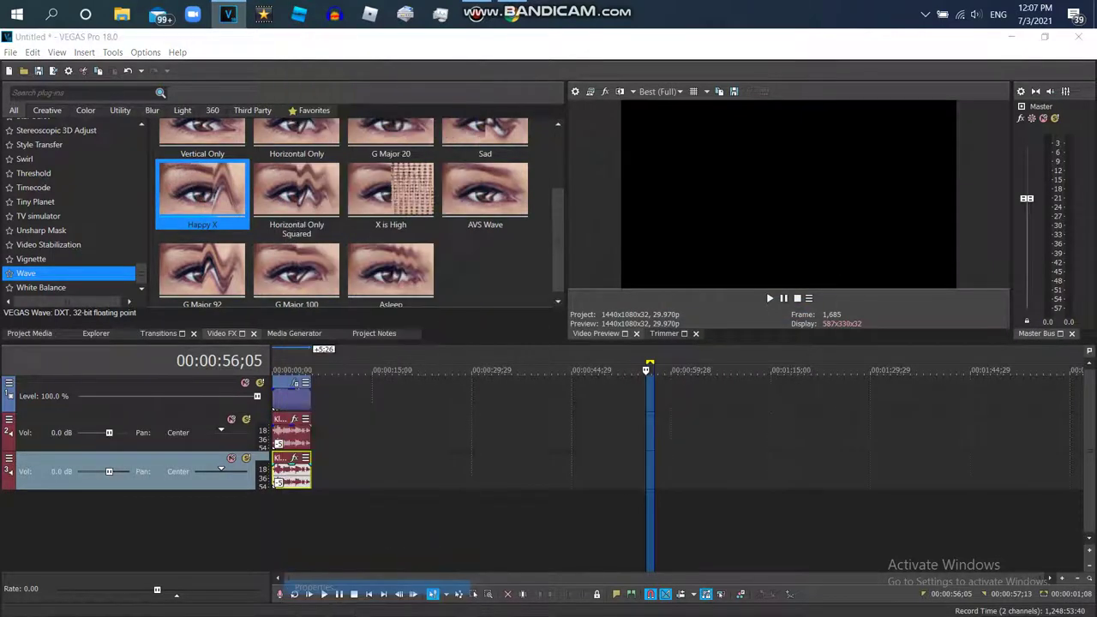
{"action": "left_click", "coordinate": [593, 503]}
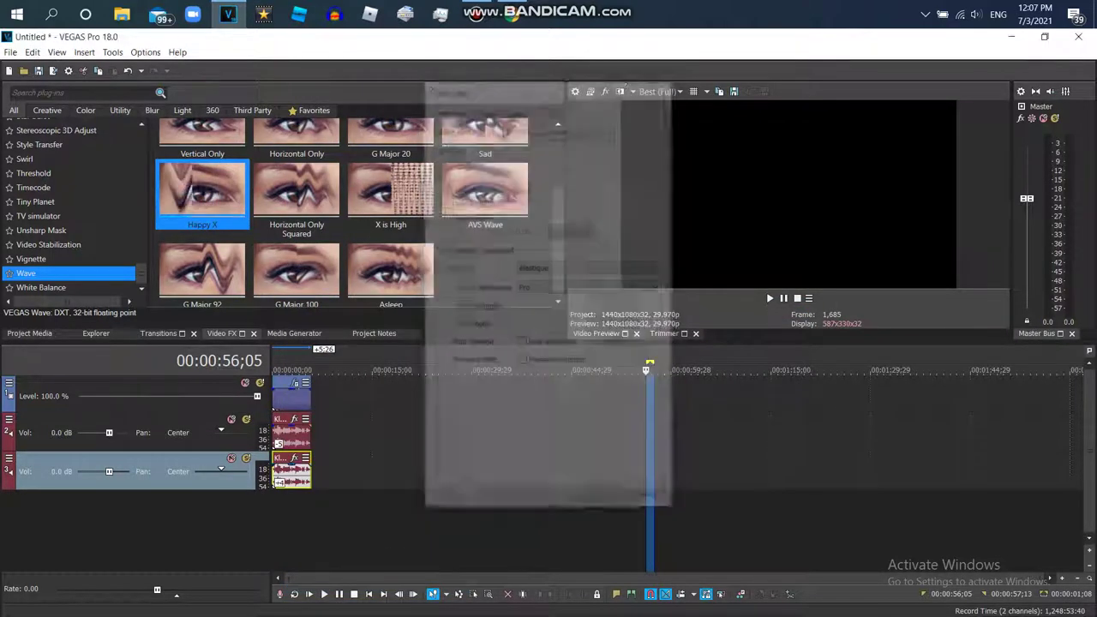
- Duplicate the second audio track and set the new copy's pitch change to 12
{"action": "right_click", "coordinate": [548, 471]}
{"action": "left_click", "coordinate": [586, 341]}
{"action": "right_click", "coordinate": [292, 511]}
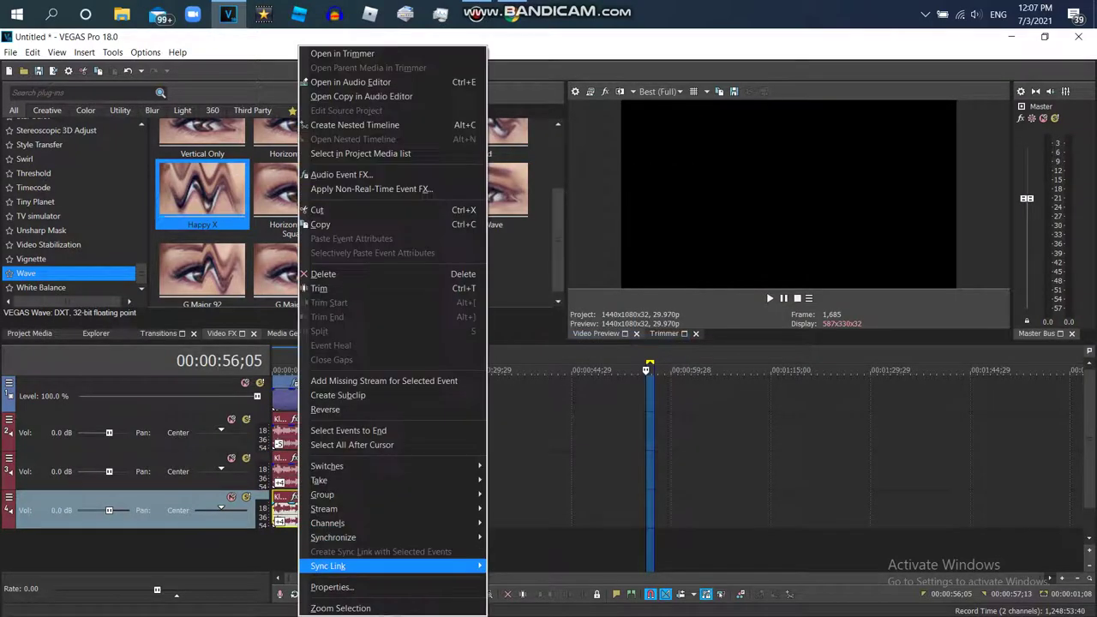
{"action": "left_click", "coordinate": [322, 587]}
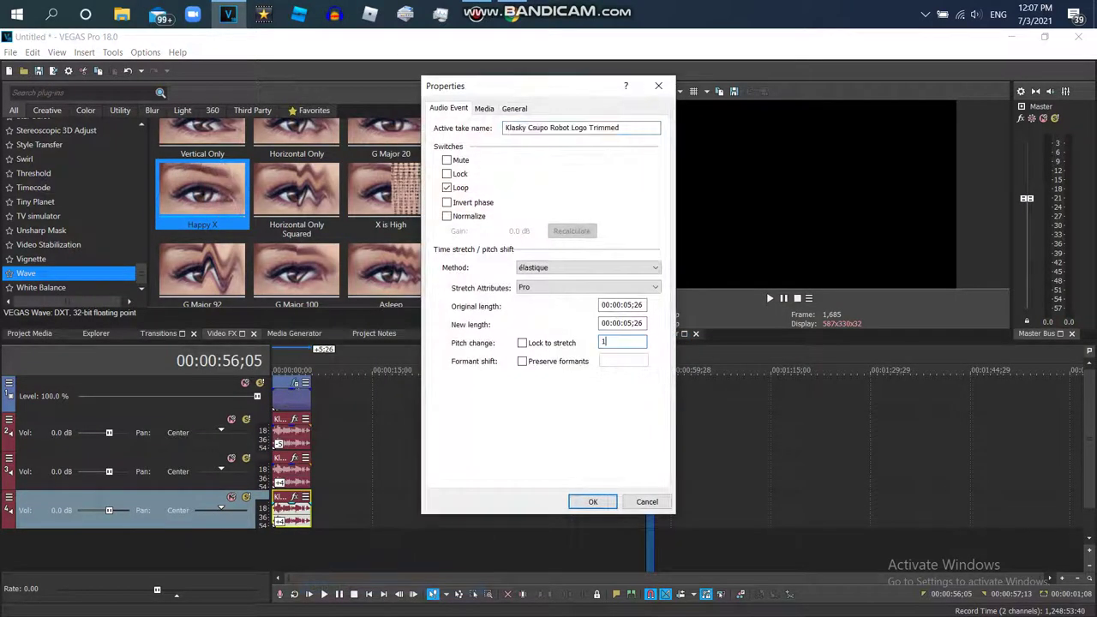
{"action": "key", "text": "Return"}
- Add Klasky Csupo Robot Logo Trimmed.wmv again directly after the first clip and move the playhead into it
{"action": "left_click", "coordinate": [31, 333]}
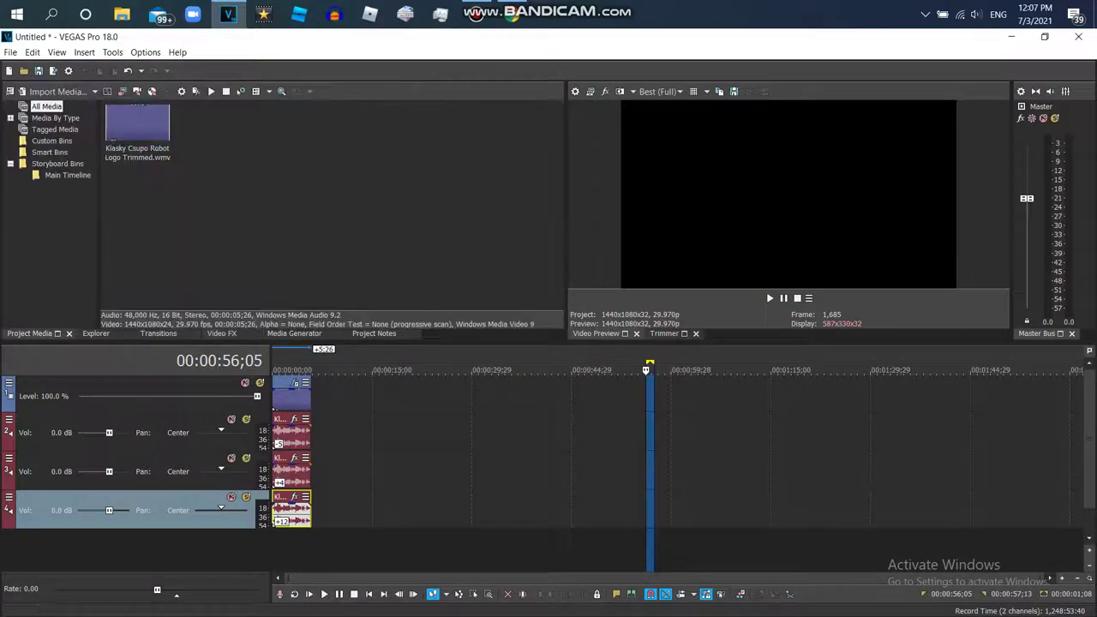
{"action": "left_click_drag", "start_coordinate": [137, 129], "coordinate": [314, 396]}
{"action": "left_click", "coordinate": [334, 398]}
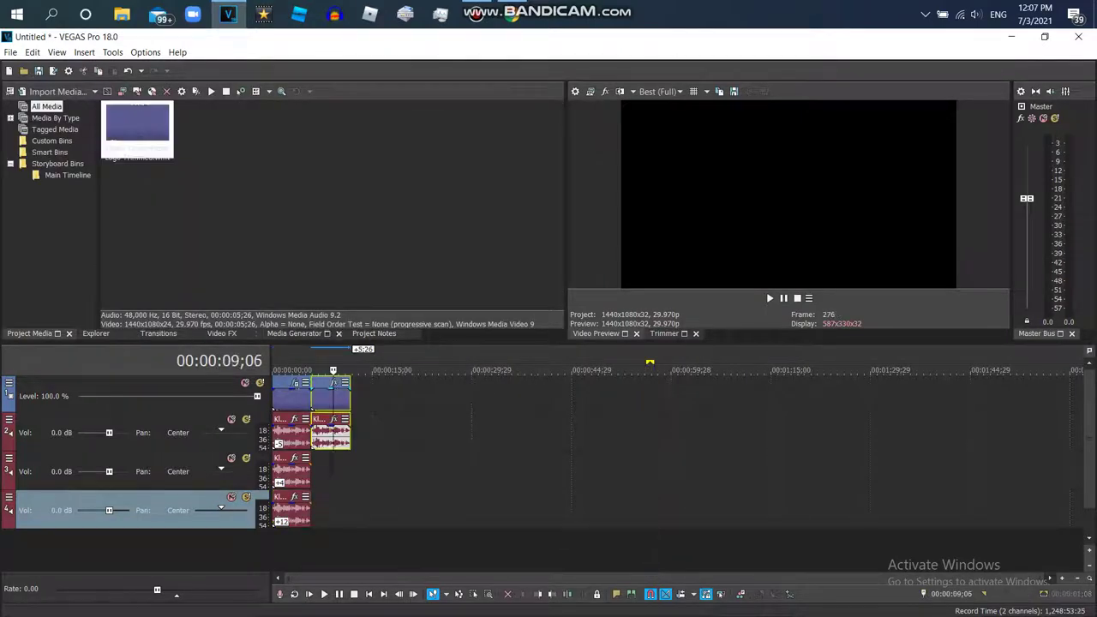
- Apply the Wave Happy X preset to the second video clip and insert HSL Adjust's Invert Color preset ahead of it
{"action": "left_click", "coordinate": [222, 334]}
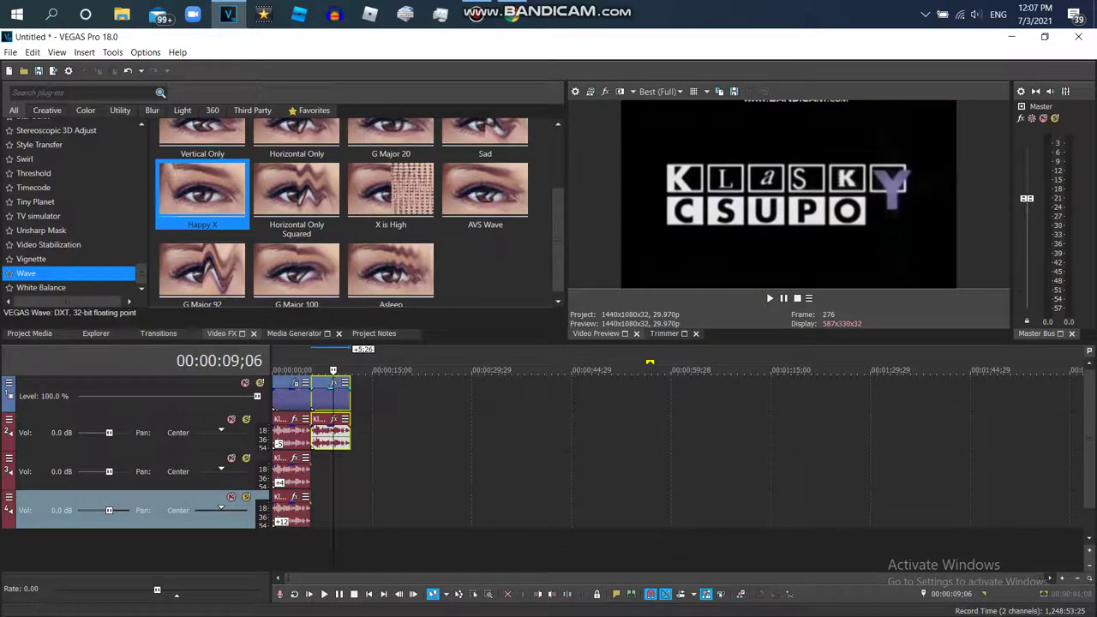
{"action": "left_click_drag", "start_coordinate": [203, 194], "coordinate": [333, 398]}
{"action": "left_click_drag", "start_coordinate": [142, 273], "coordinate": [141, 198]}
{"action": "scroll", "coordinate": [26, 238], "scroll_direction": "up", "scroll_amount": 1}
{"action": "left_click", "coordinate": [35, 224]}
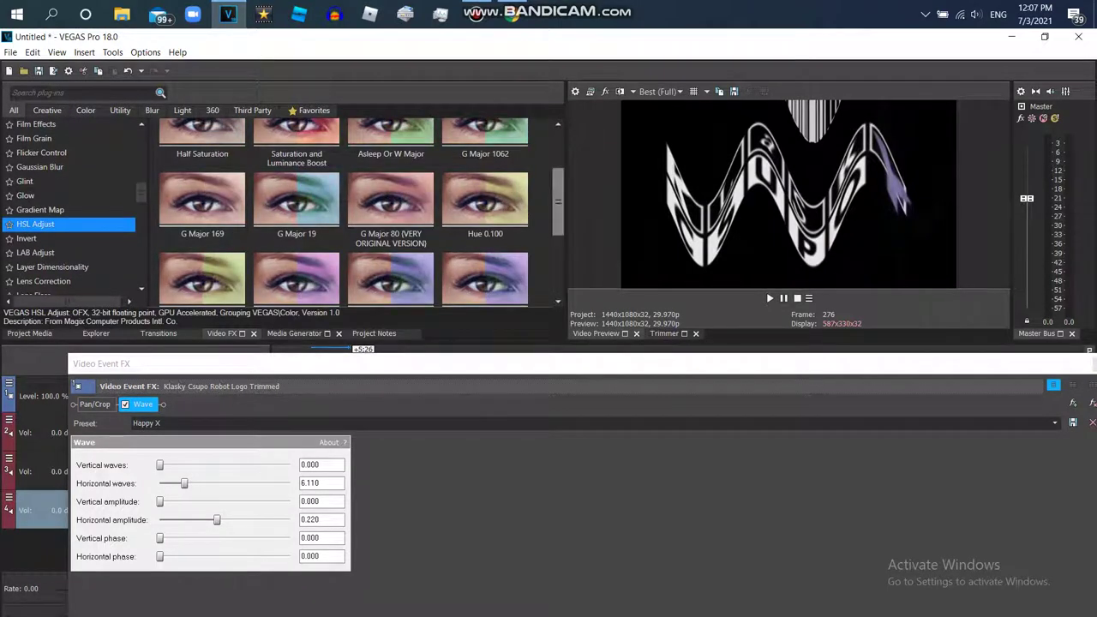
{"action": "scroll", "coordinate": [391, 159], "scroll_direction": "up", "scroll_amount": 2}
{"action": "left_click_drag", "start_coordinate": [391, 159], "coordinate": [146, 404]}
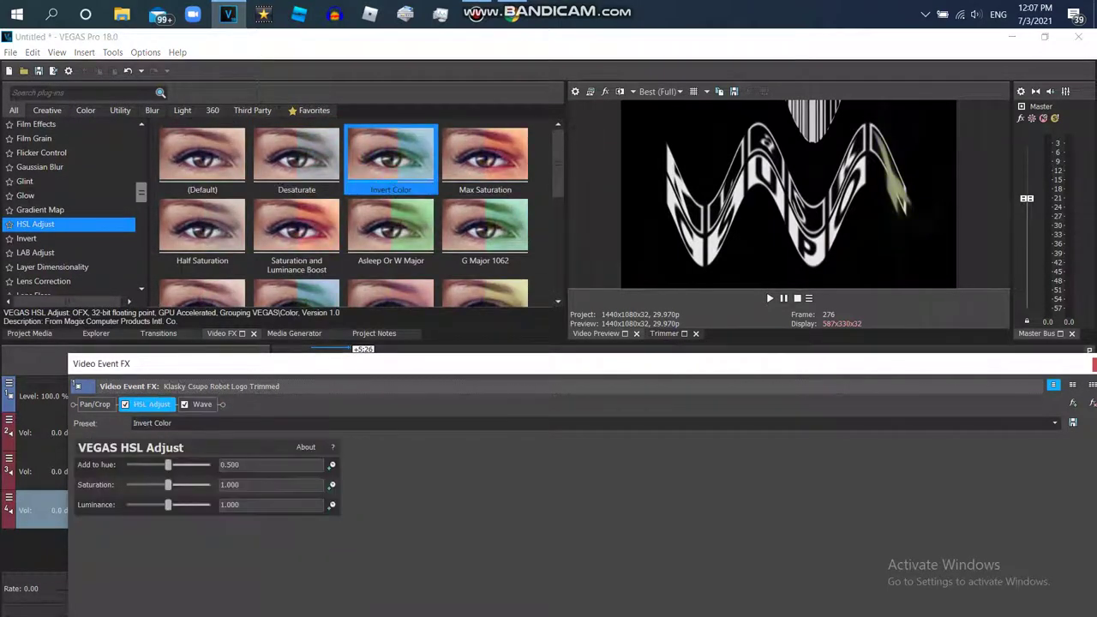
- Insert the Channel Blend RGBA -> BGRA preset between HSL Adjust and Wave, then close the effects window
{"action": "left_click_drag", "start_coordinate": [142, 193], "coordinate": [141, 154]}
{"action": "left_click", "coordinate": [41, 214]}
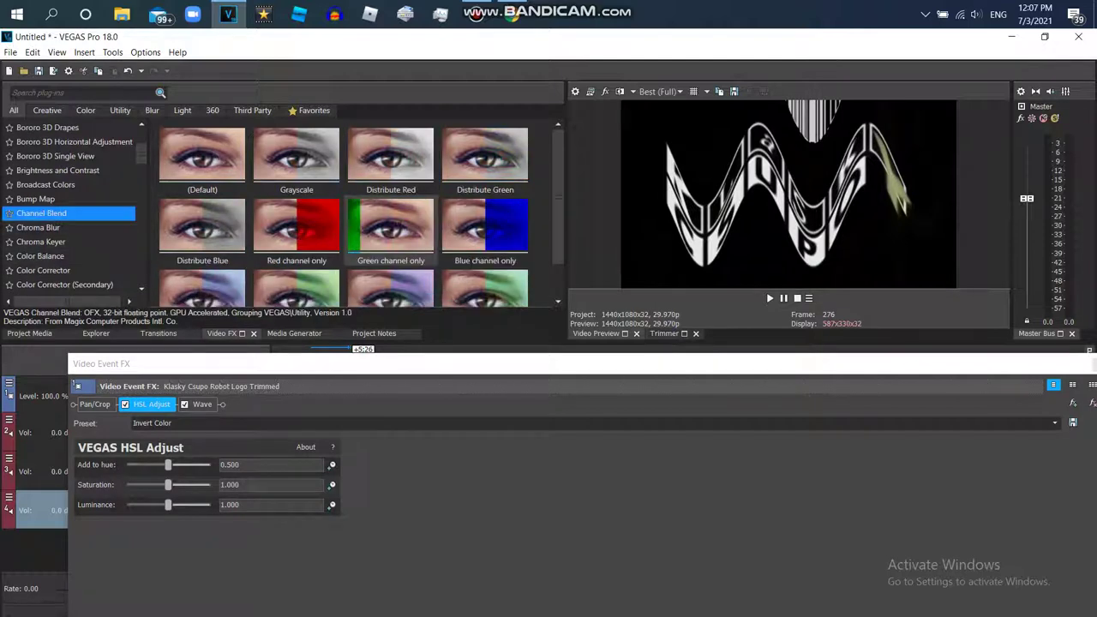
{"action": "left_click_drag", "start_coordinate": [558, 205], "coordinate": [558, 242]}
{"action": "left_click_drag", "start_coordinate": [202, 257], "coordinate": [179, 405]}
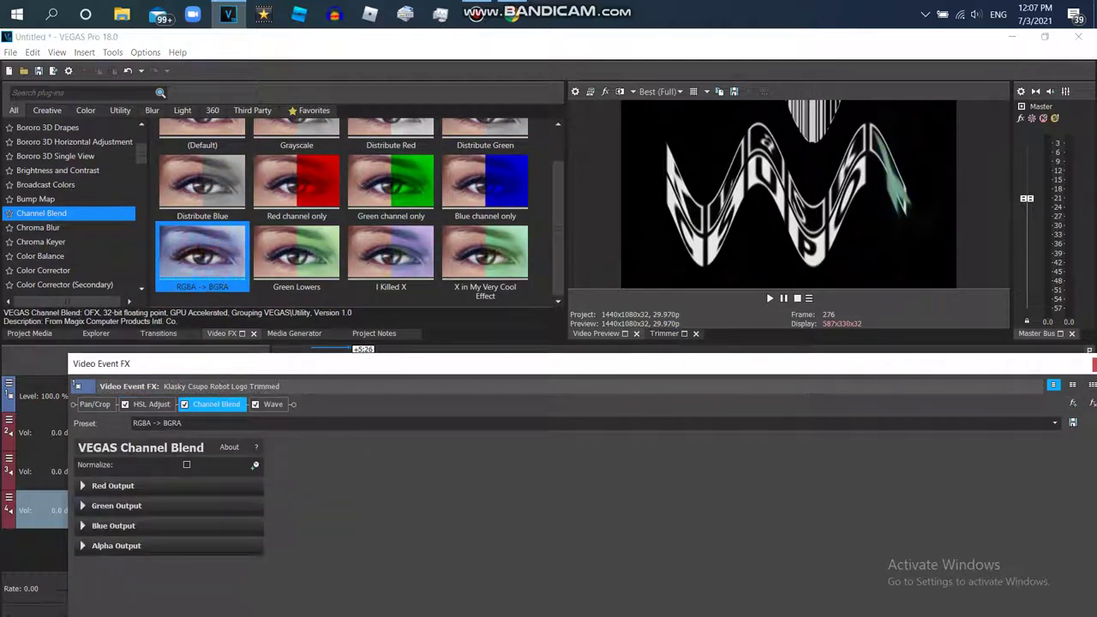
{"action": "left_click", "coordinate": [1095, 366]}
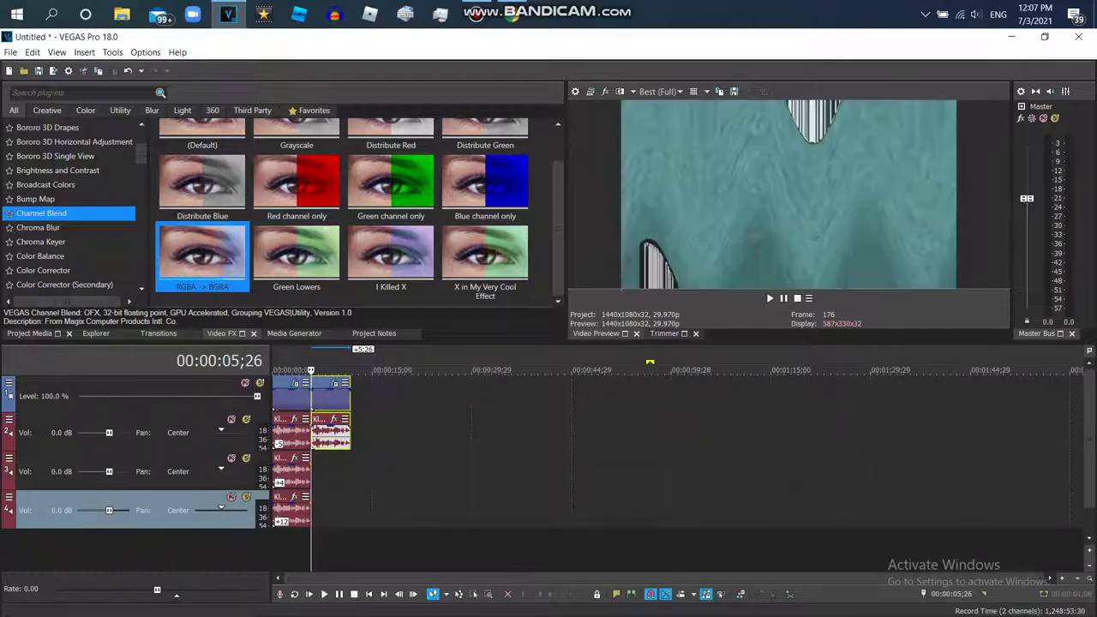
- Set the second clip's audio to the élastique method with Pro attributes and a pitch change of -12
{"action": "left_click", "coordinate": [31, 334]}
{"action": "right_click", "coordinate": [334, 435]}
{"action": "left_click", "coordinate": [367, 607]}
{"action": "left_click", "coordinate": [588, 267]}
{"action": "left_click", "coordinate": [589, 289]}
{"action": "left_click", "coordinate": [588, 287]}
{"action": "left_click", "coordinate": [588, 299]}
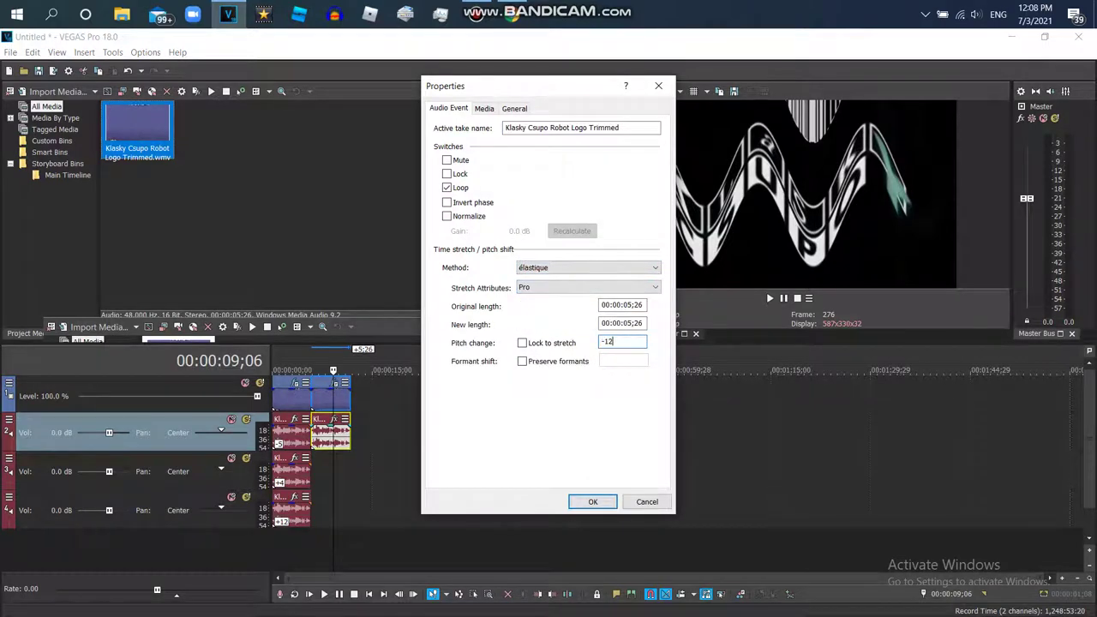
{"action": "key", "text": "Return"}
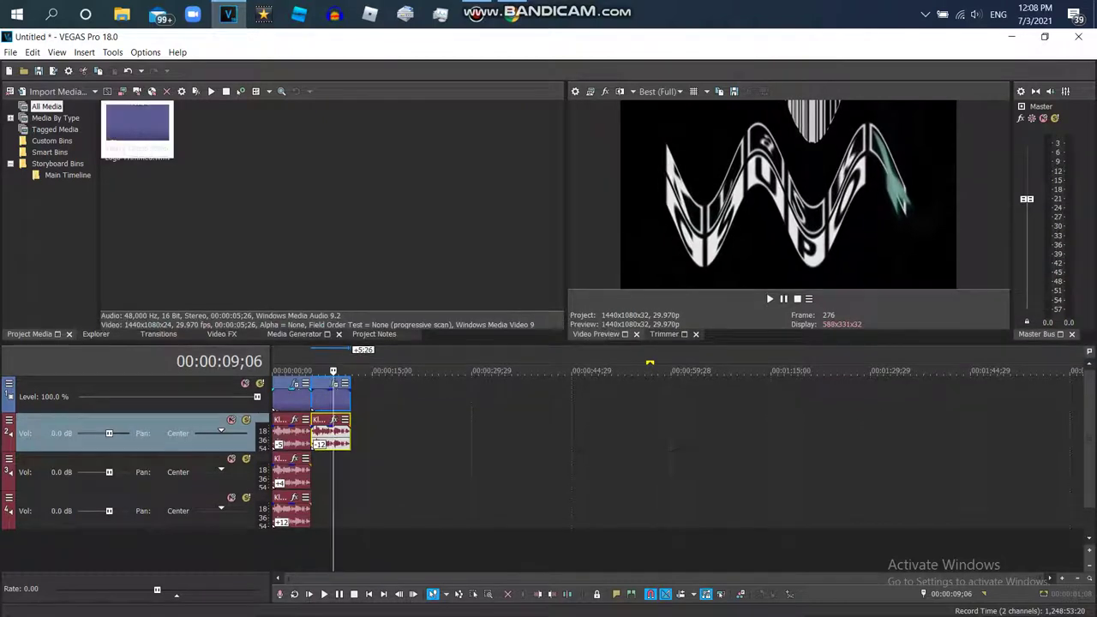
- Add another copy of the logo clip beneath the second clip's audio on the +4 track and delete its extra video track
{"action": "left_click_drag", "start_coordinate": [313, 472], "coordinate": [314, 473]}
{"action": "right_click", "coordinate": [293, 465]}
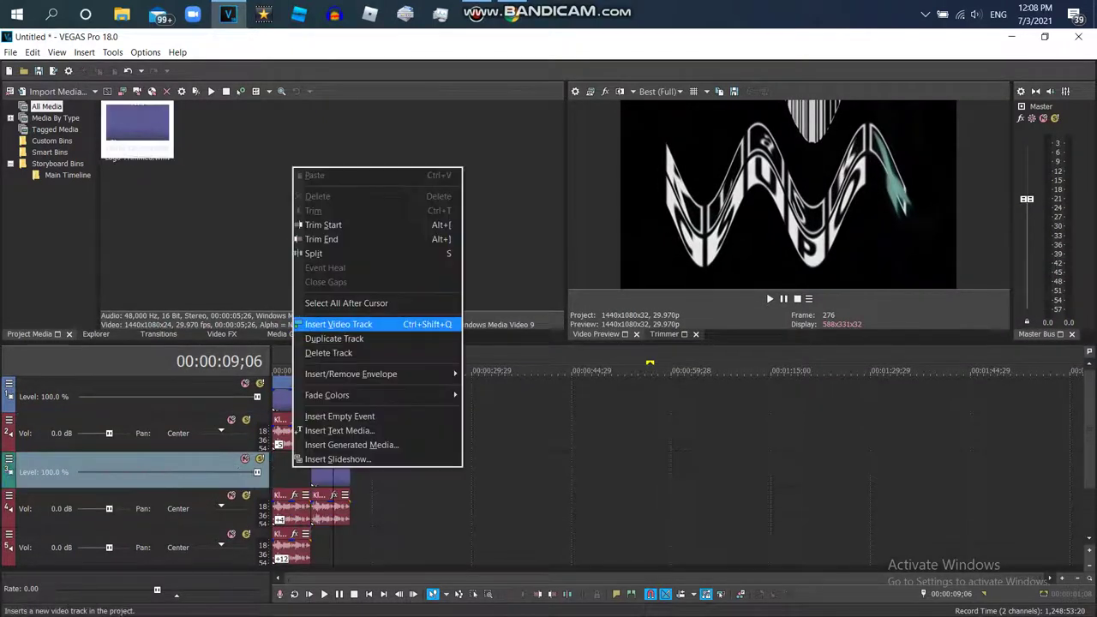
{"action": "left_click", "coordinate": [330, 352]}
- Set the new audio event on track 3 to élastique Pro with a pitch change of -4
{"action": "right_click", "coordinate": [341, 472]}
{"action": "left_click", "coordinate": [375, 608]}
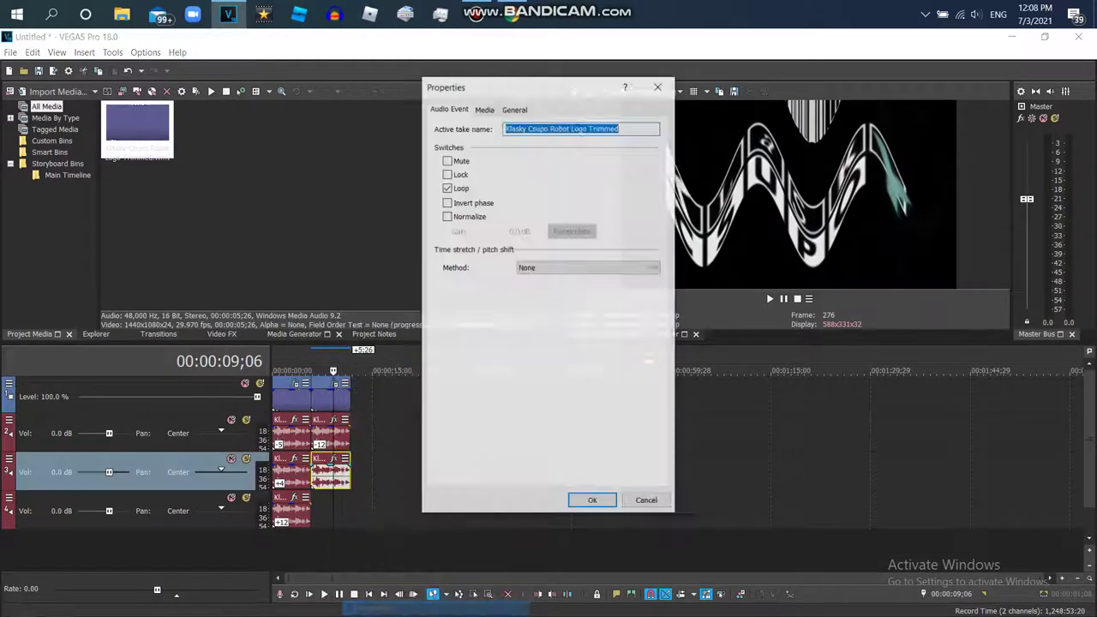
{"action": "left_click", "coordinate": [588, 288]}
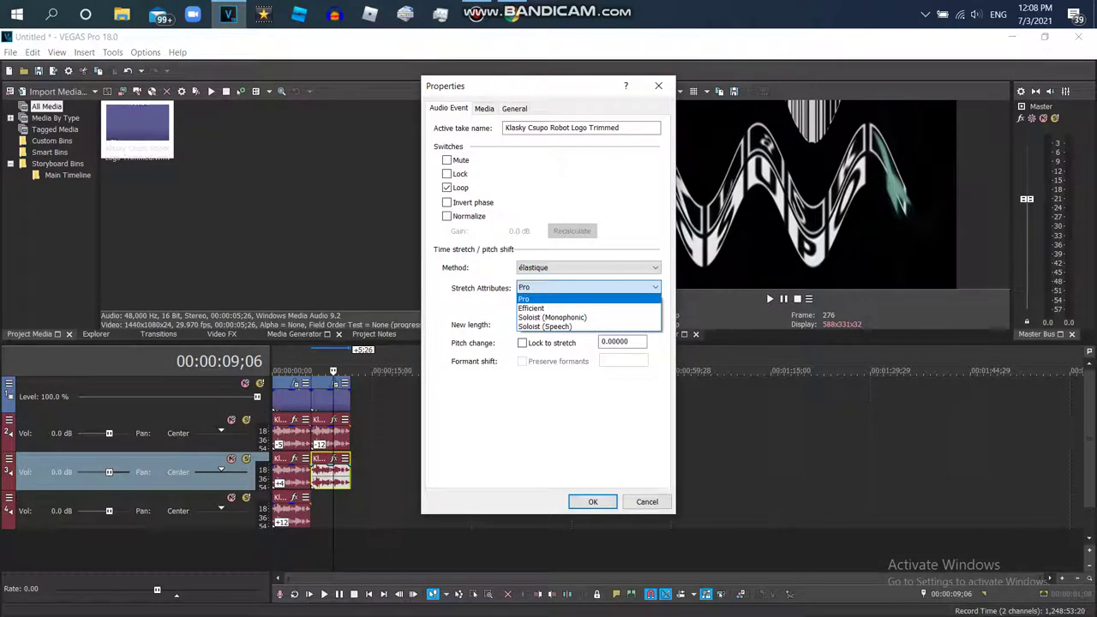
{"action": "left_click", "coordinate": [588, 299]}
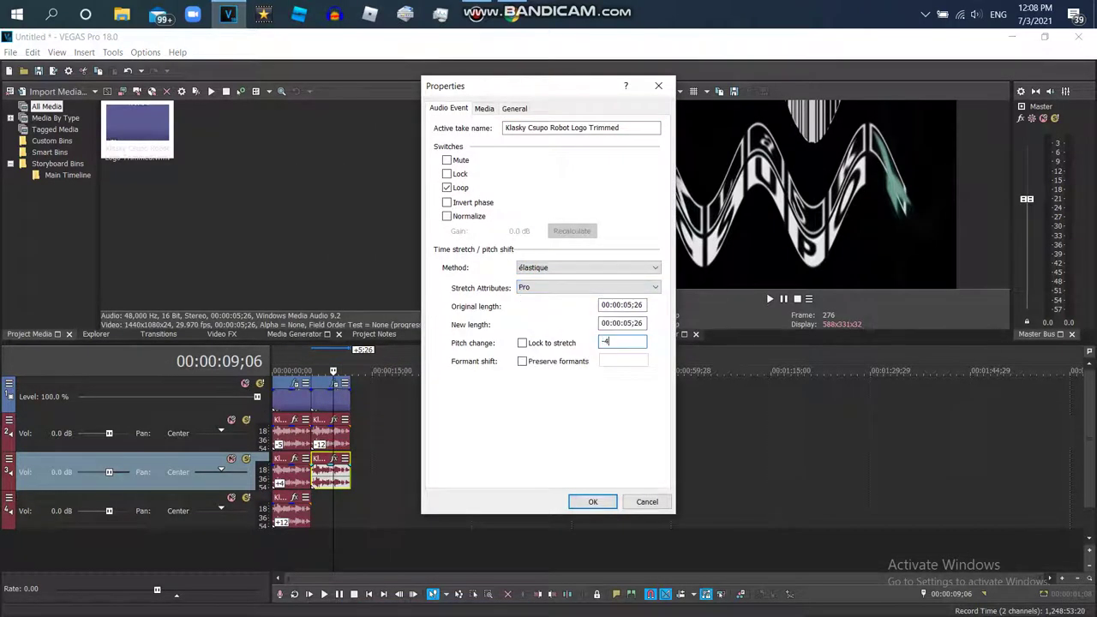
{"action": "type", "text": "-4"}
{"action": "key", "text": "Return"}
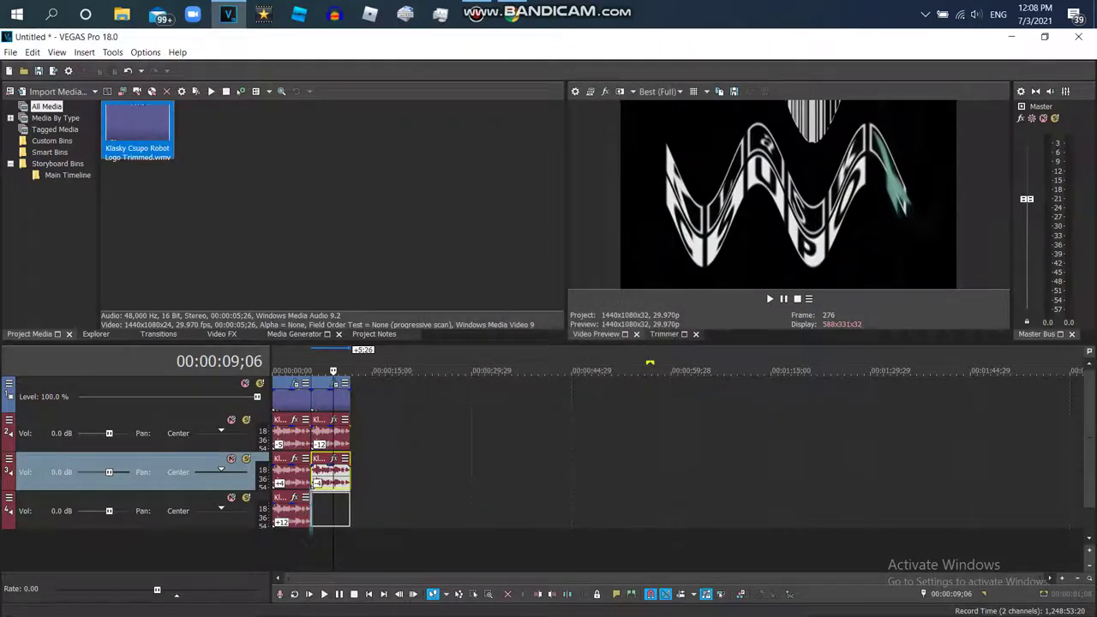
- Add another logo clip copy after the audio event on track 4 and delete the extra video track it brings
{"action": "left_click_drag", "start_coordinate": [314, 513], "coordinate": [314, 513]}
{"action": "right_click", "coordinate": [282, 509]}
{"action": "left_click", "coordinate": [321, 393]}
- Set the new audio event on track 4 to élastique Pro with a pitch change of 4
{"action": "right_click", "coordinate": [329, 512]}
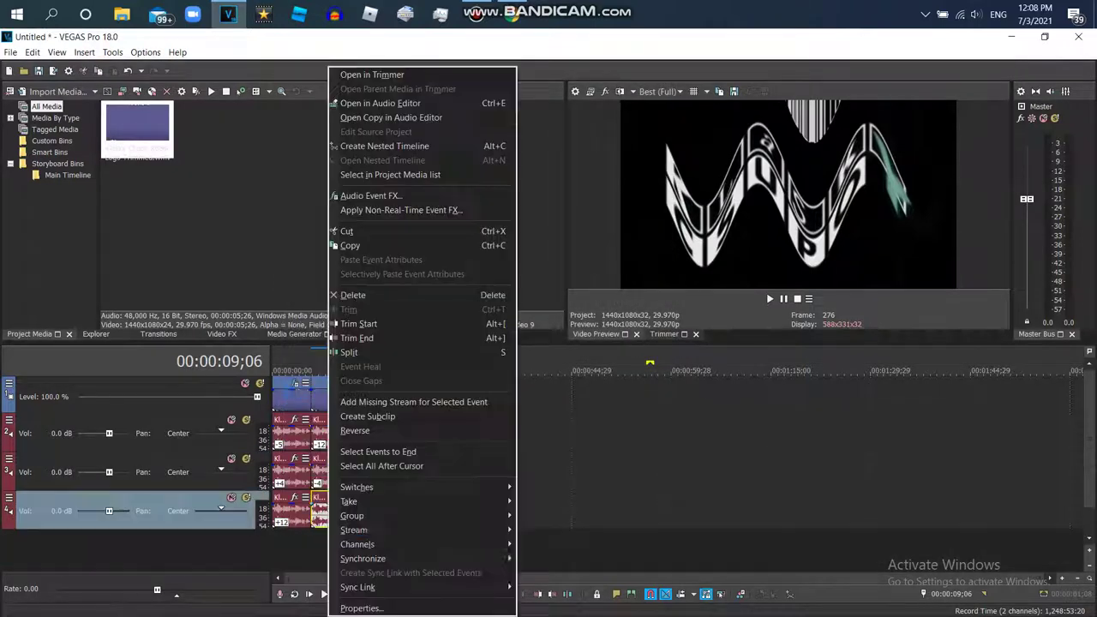
{"action": "left_click", "coordinate": [361, 608]}
{"action": "left_click", "coordinate": [588, 268]}
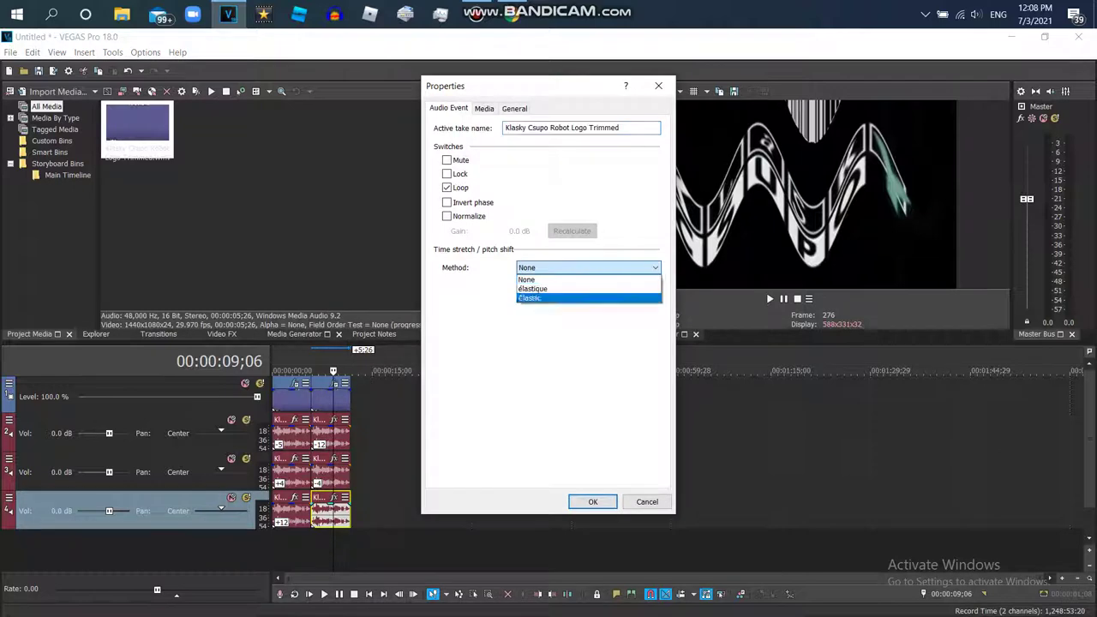
{"action": "left_click", "coordinate": [588, 289]}
{"action": "left_click", "coordinate": [588, 287]}
{"action": "left_click", "coordinate": [588, 299]}
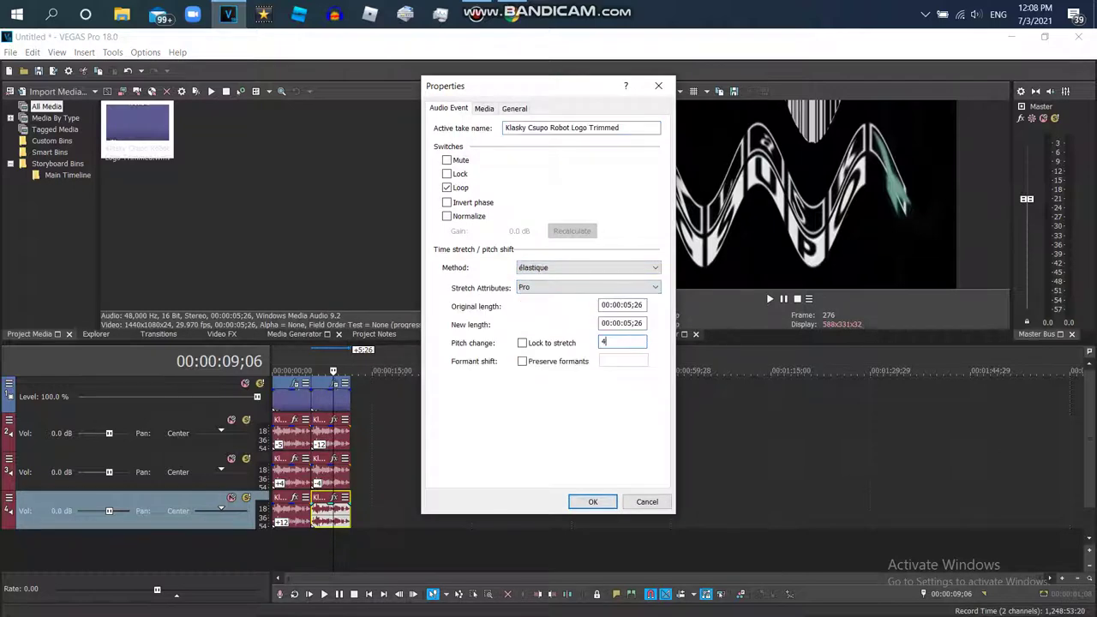
{"action": "key", "text": "Return"}
- Add one more logo clip copy, delete its video track, and move its audio to a new track beneath the second clip
{"action": "left_click_drag", "start_coordinate": [444, 469], "coordinate": [384, 508]}
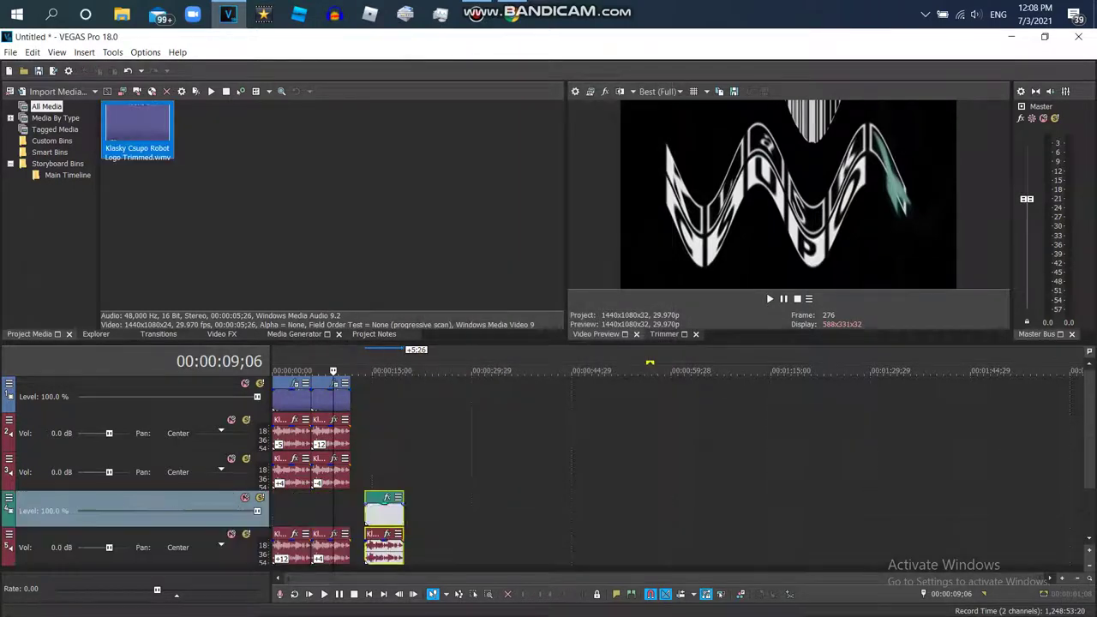
{"action": "right_click", "coordinate": [332, 559]}
{"action": "left_click", "coordinate": [394, 382]}
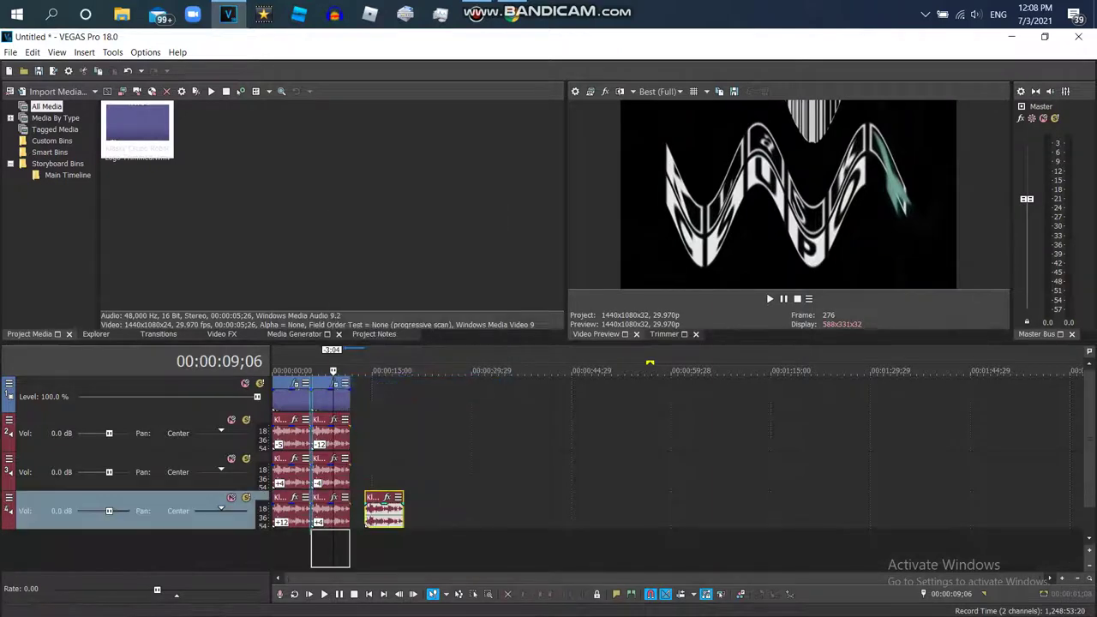
{"action": "left_click_drag", "start_coordinate": [389, 512], "coordinate": [336, 550]}
- Set the audio event on the new fifth track to the élastique method with a pitch change of 12
{"action": "right_click", "coordinate": [336, 549]}
{"action": "left_click", "coordinate": [369, 608]}
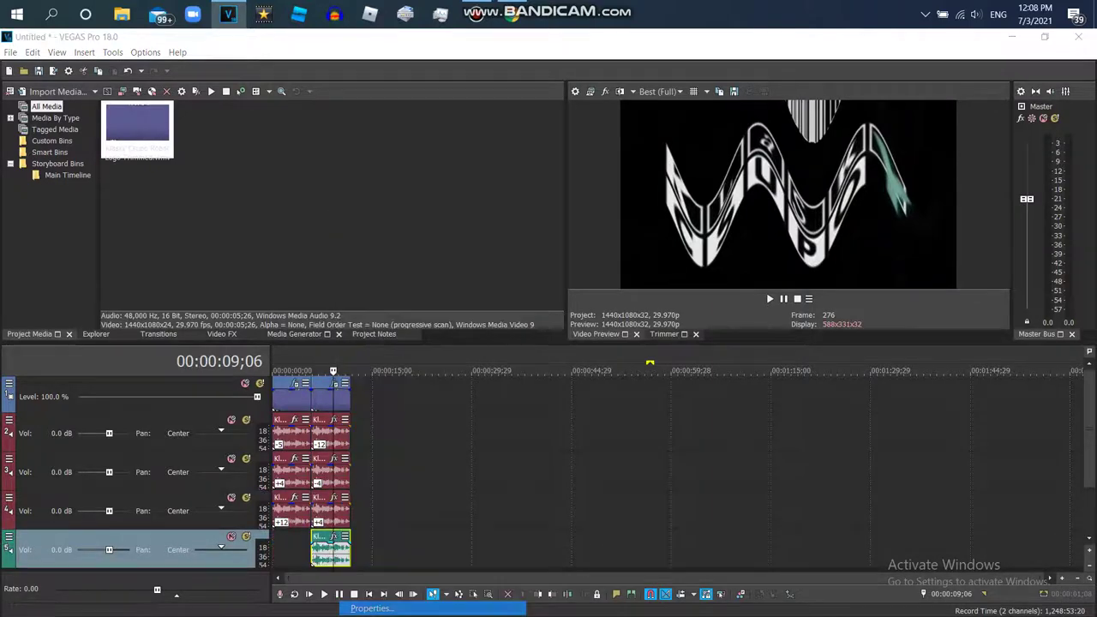
{"action": "left_click", "coordinate": [588, 268]}
{"action": "left_click", "coordinate": [571, 289]}
{"action": "left_click", "coordinate": [571, 288]}
{"action": "left_click", "coordinate": [569, 300]}
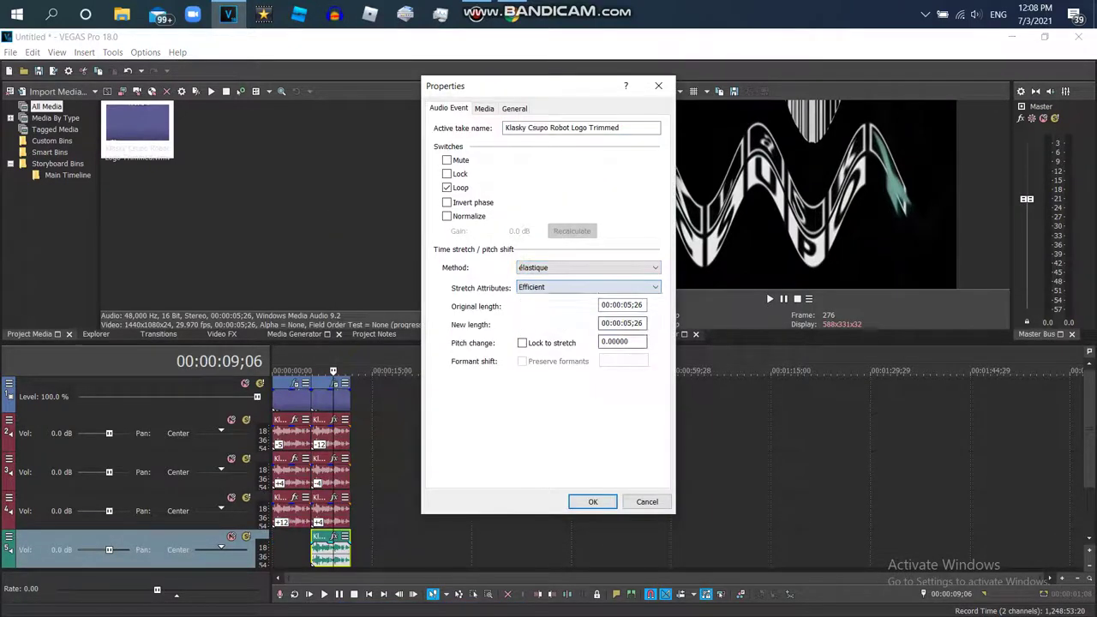
{"action": "key", "text": "Return"}
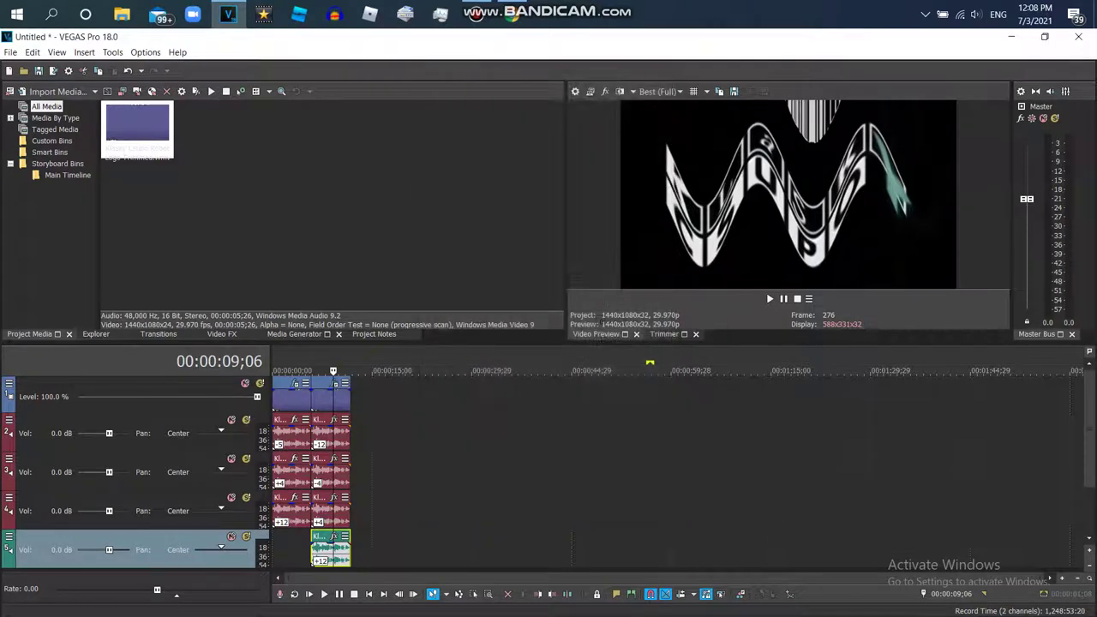
- Add a third logo clip after the second and apply HSL Adjust to its video with the Luig Group preset
{"action": "left_click_drag", "start_coordinate": [137, 129], "coordinate": [353, 411]}
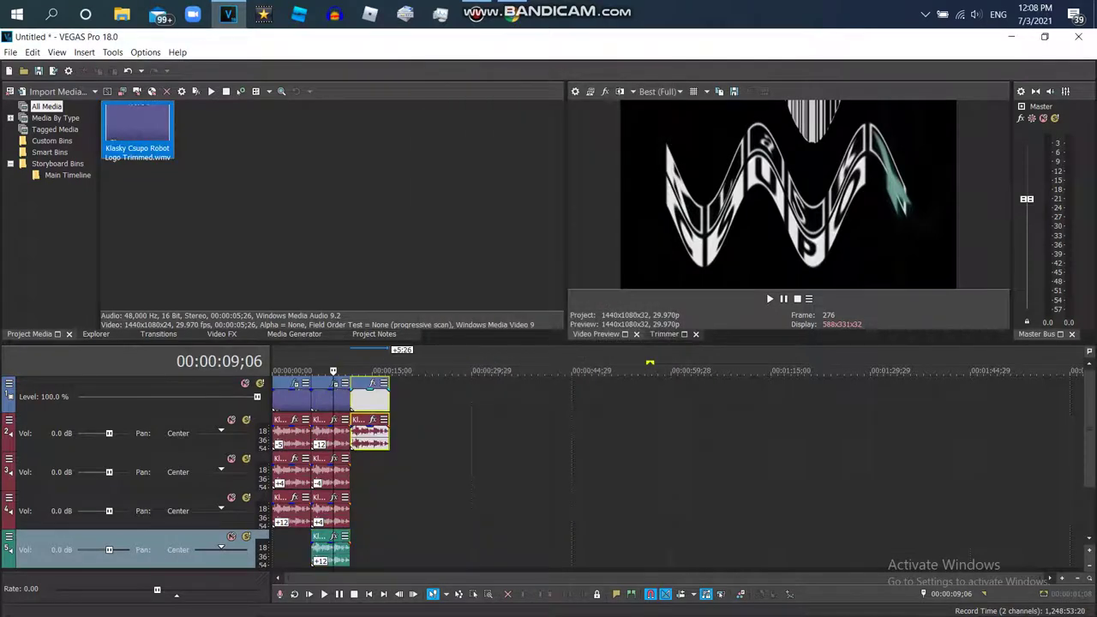
{"action": "left_click", "coordinate": [359, 399]}
{"action": "left_click", "coordinate": [221, 334]}
{"action": "scroll", "coordinate": [69, 190], "scroll_direction": "down", "scroll_amount": 7}
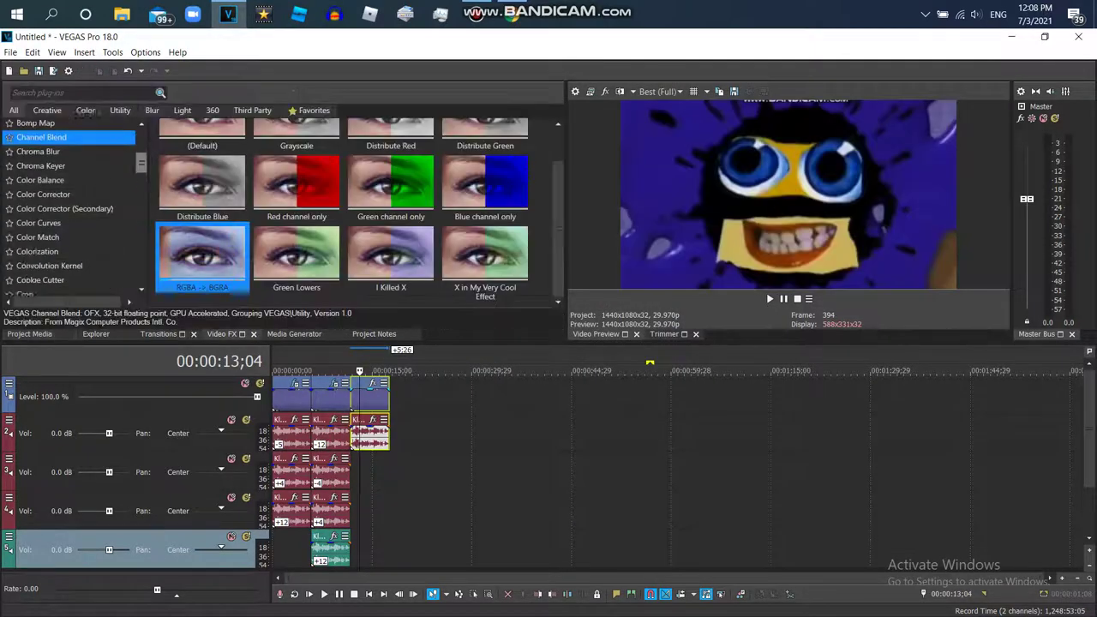
{"action": "left_click", "coordinate": [52, 190]}
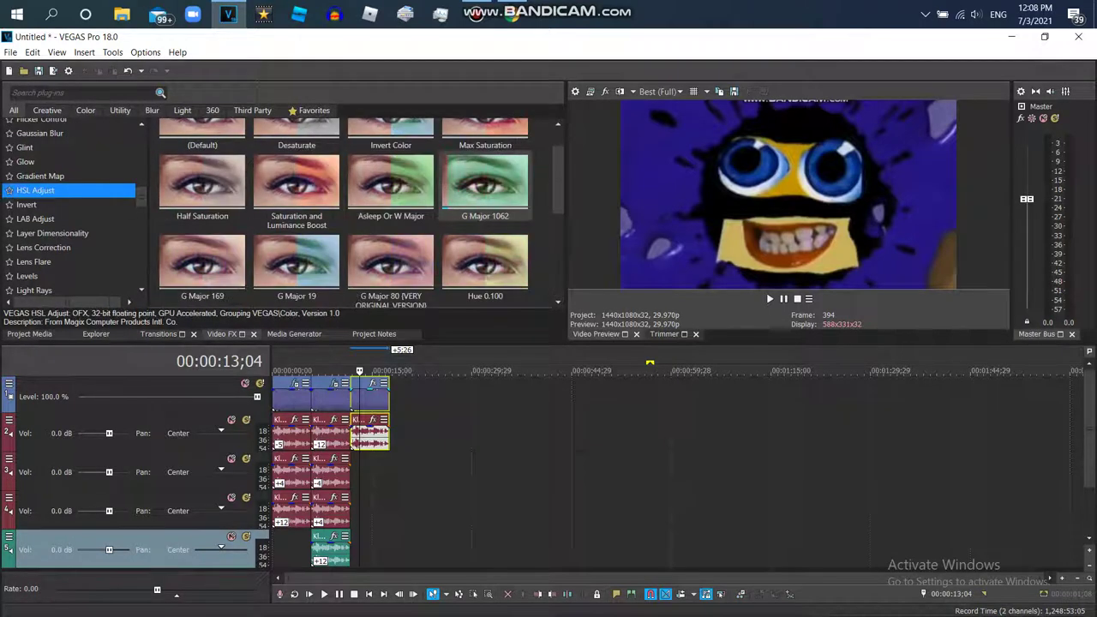
{"action": "left_click_drag", "start_coordinate": [558, 183], "coordinate": [558, 218]}
{"action": "scroll", "coordinate": [360, 215], "scroll_direction": "down", "scroll_amount": 3}
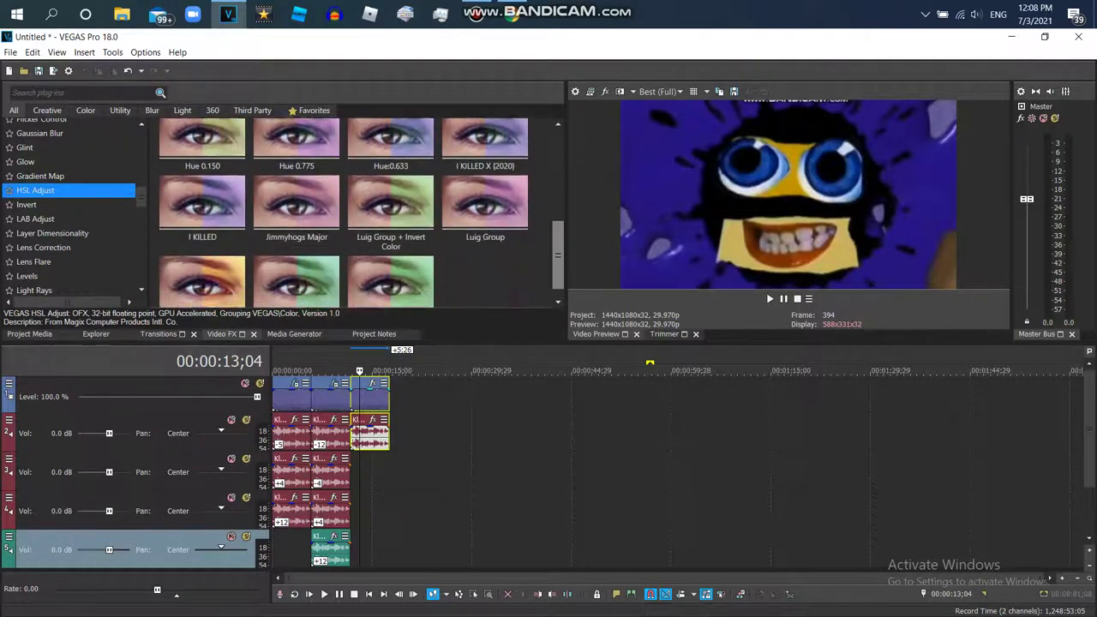
{"action": "scroll", "coordinate": [361, 215], "scroll_direction": "up", "scroll_amount": 5}
{"action": "scroll", "coordinate": [360, 215], "scroll_direction": "down", "scroll_amount": 5}
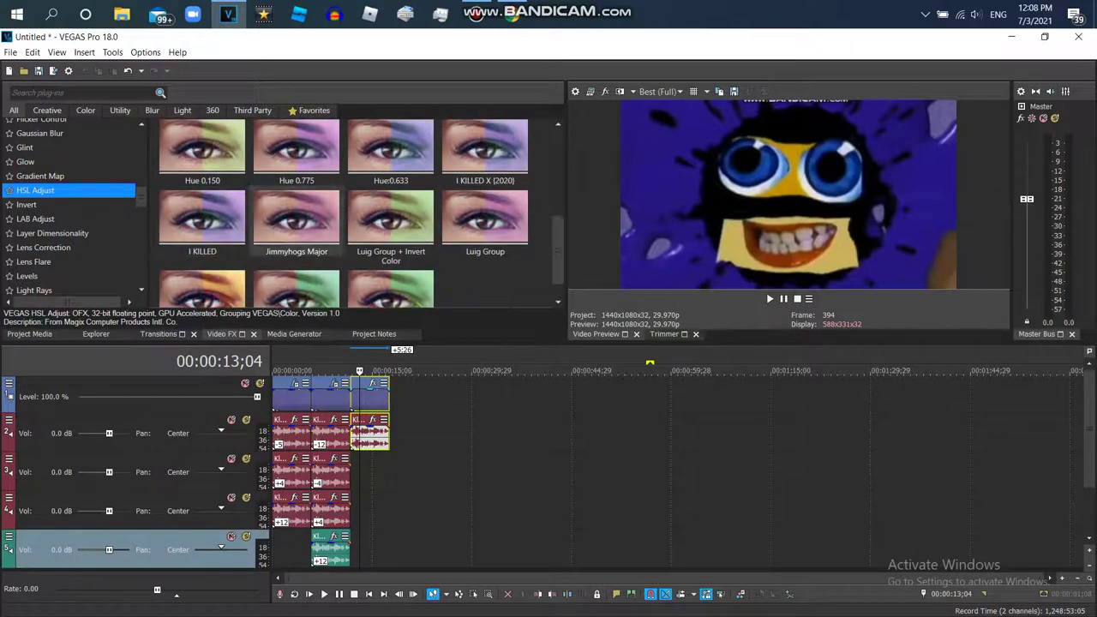
{"action": "double_click", "coordinate": [485, 221]}
- Add the default Invert effect and a Gradient Map with the G Major 4 preset to the third clip
{"action": "left_click", "coordinate": [26, 205]}
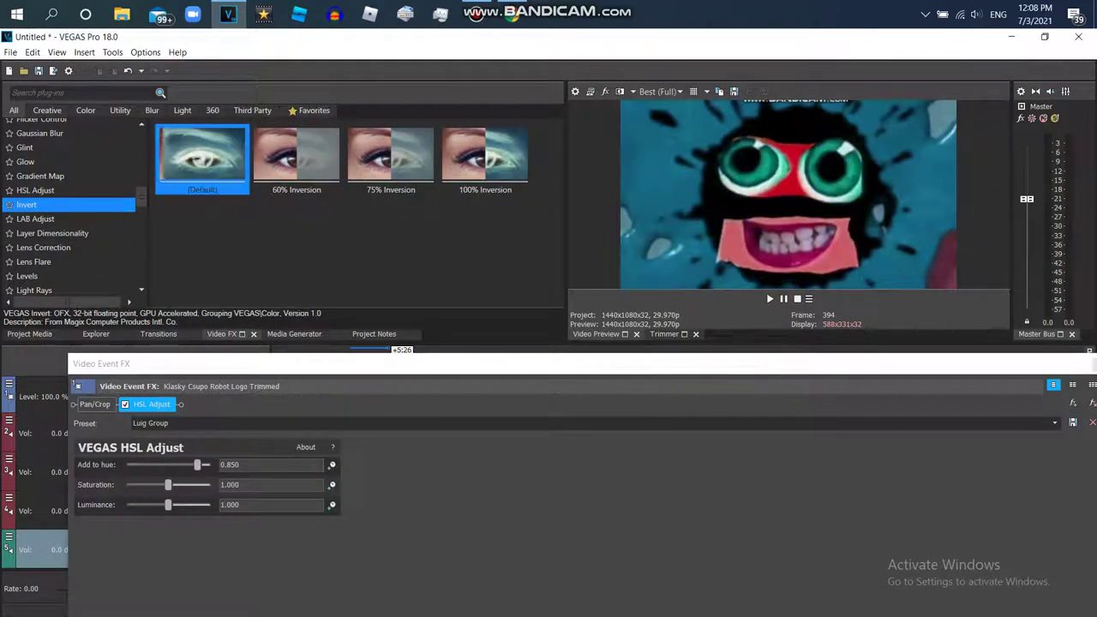
{"action": "double_click", "coordinate": [202, 158]}
{"action": "left_click", "coordinate": [40, 177]}
{"action": "left_click_drag", "start_coordinate": [558, 142], "coordinate": [558, 240]}
{"action": "scroll", "coordinate": [360, 214], "scroll_direction": "down", "scroll_amount": 3}
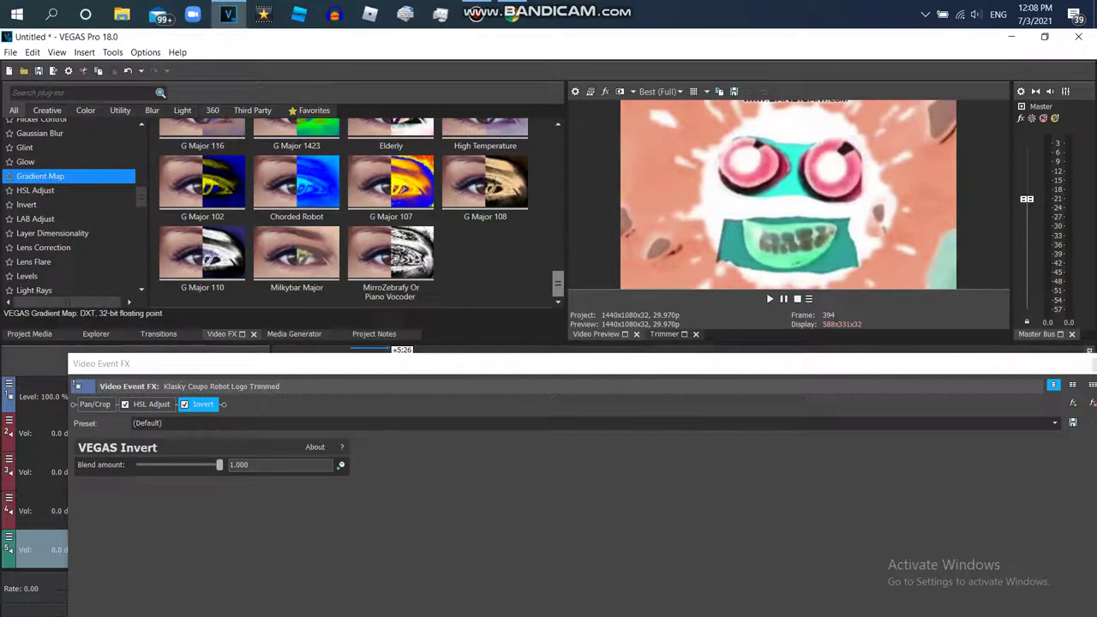
{"action": "scroll", "coordinate": [360, 214], "scroll_direction": "up", "scroll_amount": 8}
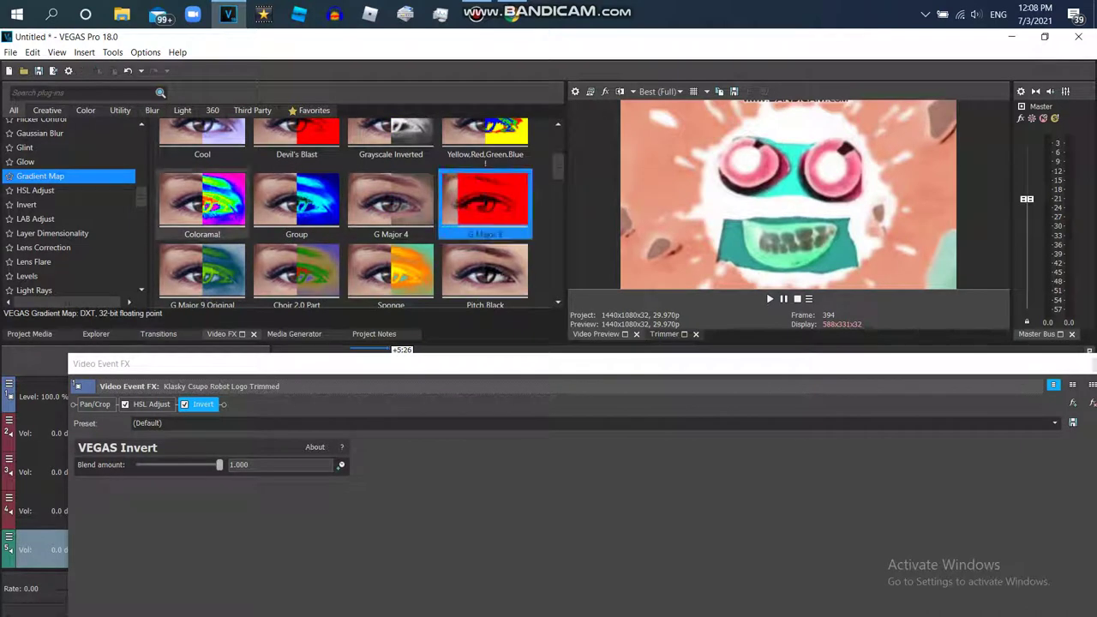
{"action": "double_click", "coordinate": [391, 201]}
- Add a Swirl effect with the Does Respond preset to the third clip and close its effects window
{"action": "left_click_drag", "start_coordinate": [141, 198], "coordinate": [142, 275]}
{"action": "left_click", "coordinate": [35, 160]}
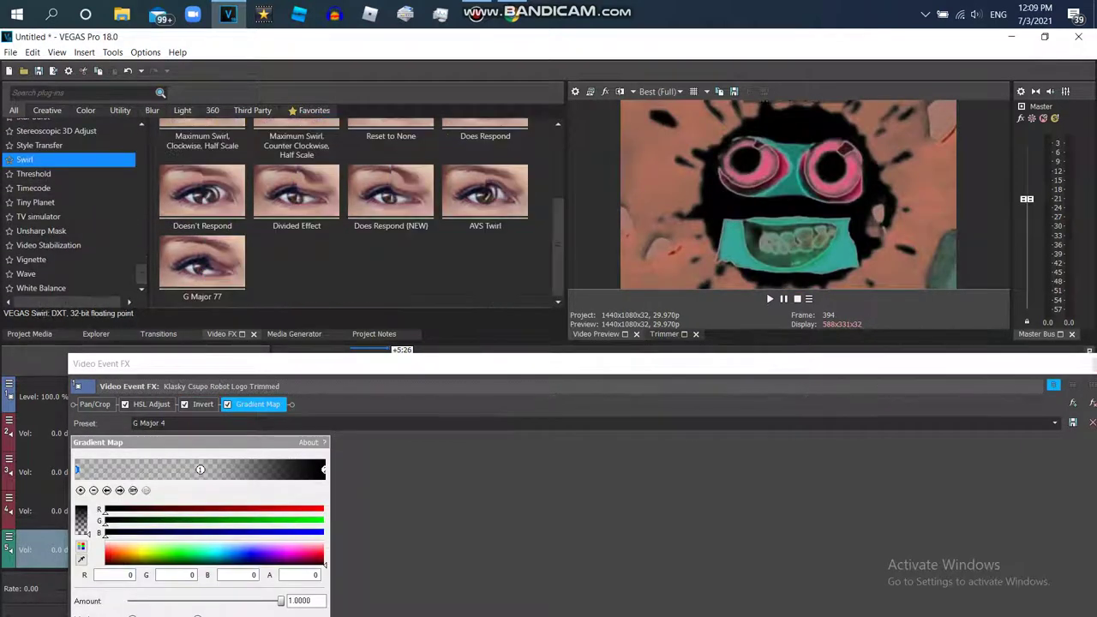
{"action": "scroll", "coordinate": [361, 215], "scroll_direction": "up", "scroll_amount": 1}
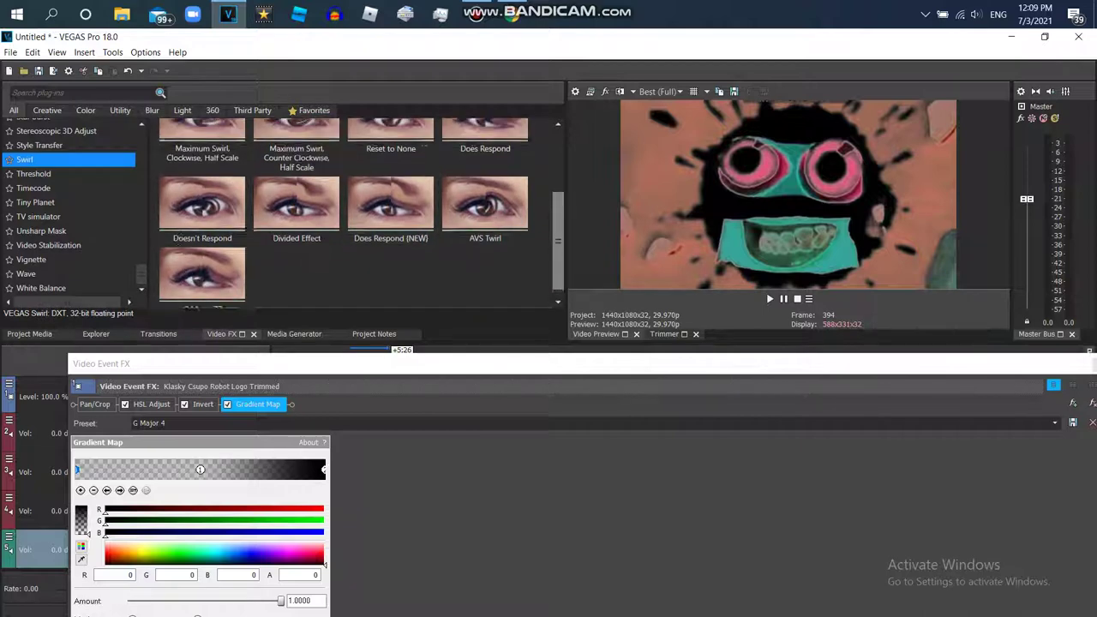
{"action": "double_click", "coordinate": [485, 162]}
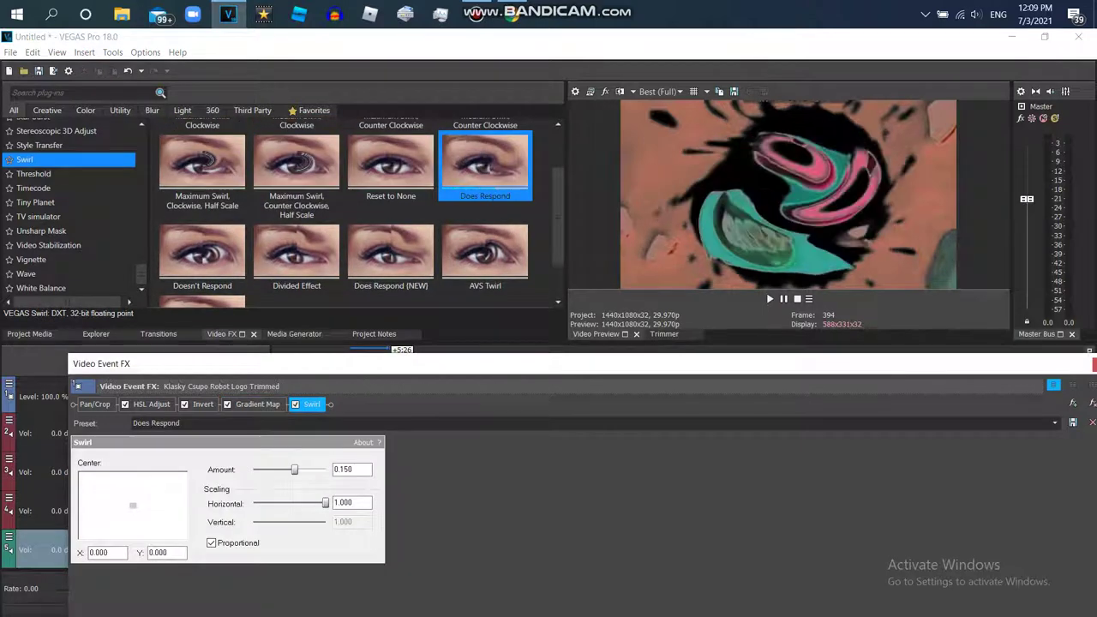
{"action": "left_click", "coordinate": [1091, 364]}
- Set the third clip's audio event on track 2 to élastique Pro with a pitch change of -24
{"action": "left_click", "coordinate": [35, 333]}
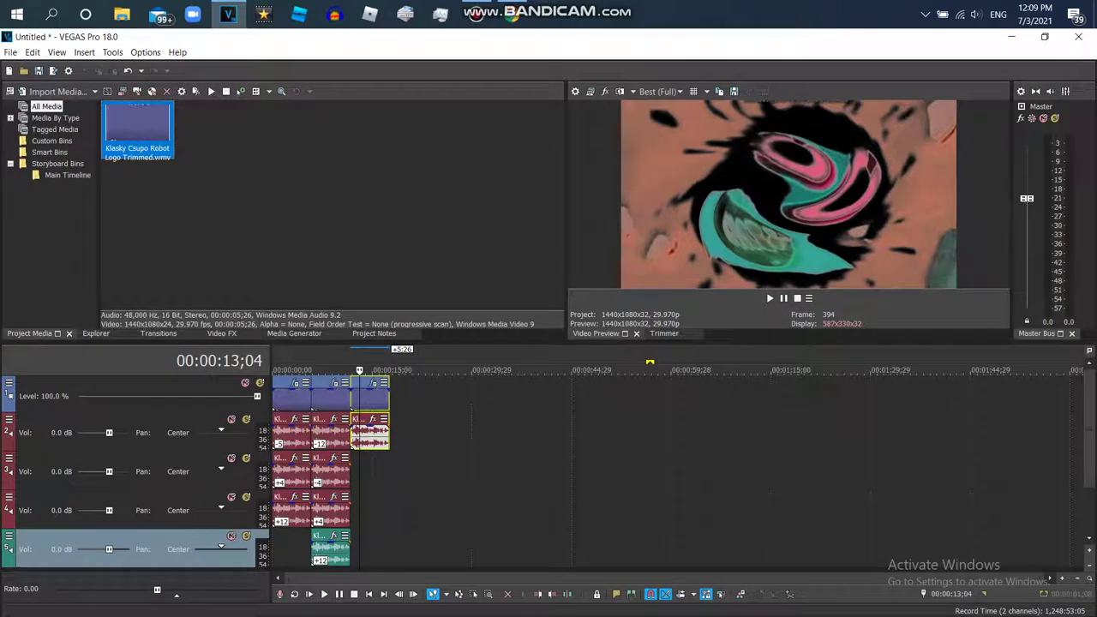
{"action": "left_click_drag", "start_coordinate": [137, 124], "coordinate": [483, 508]}
{"action": "right_click", "coordinate": [363, 434]}
{"action": "left_click", "coordinate": [362, 430]}
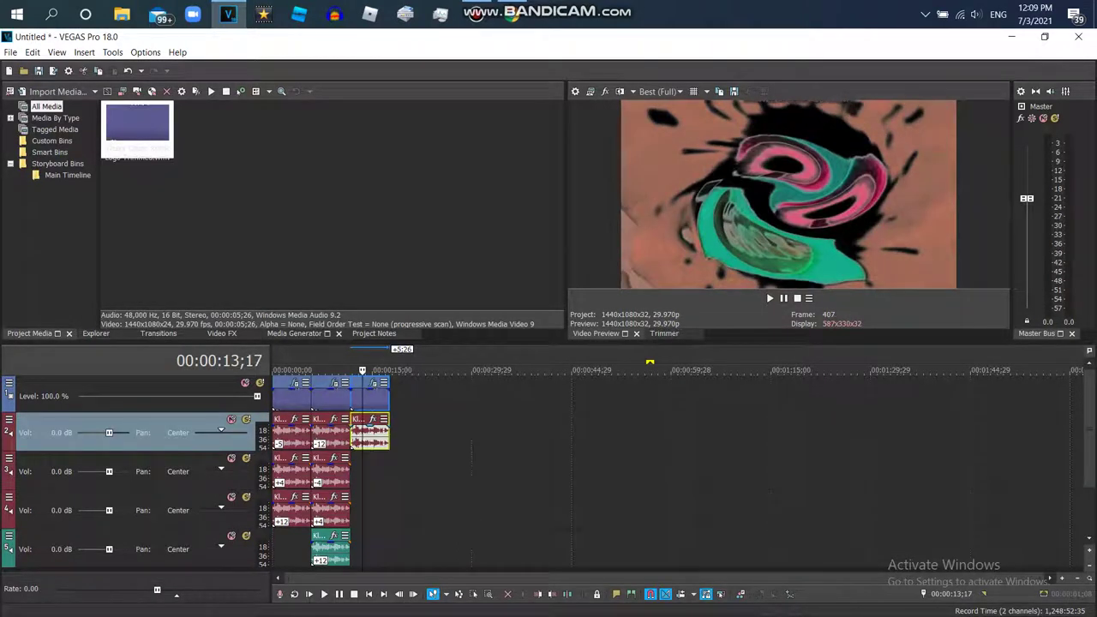
{"action": "right_click", "coordinate": [362, 436]}
{"action": "left_click", "coordinate": [391, 605]}
{"action": "left_click", "coordinate": [588, 267]}
{"action": "left_click", "coordinate": [588, 289]}
{"action": "left_click", "coordinate": [588, 288]}
{"action": "left_click", "coordinate": [588, 298]}
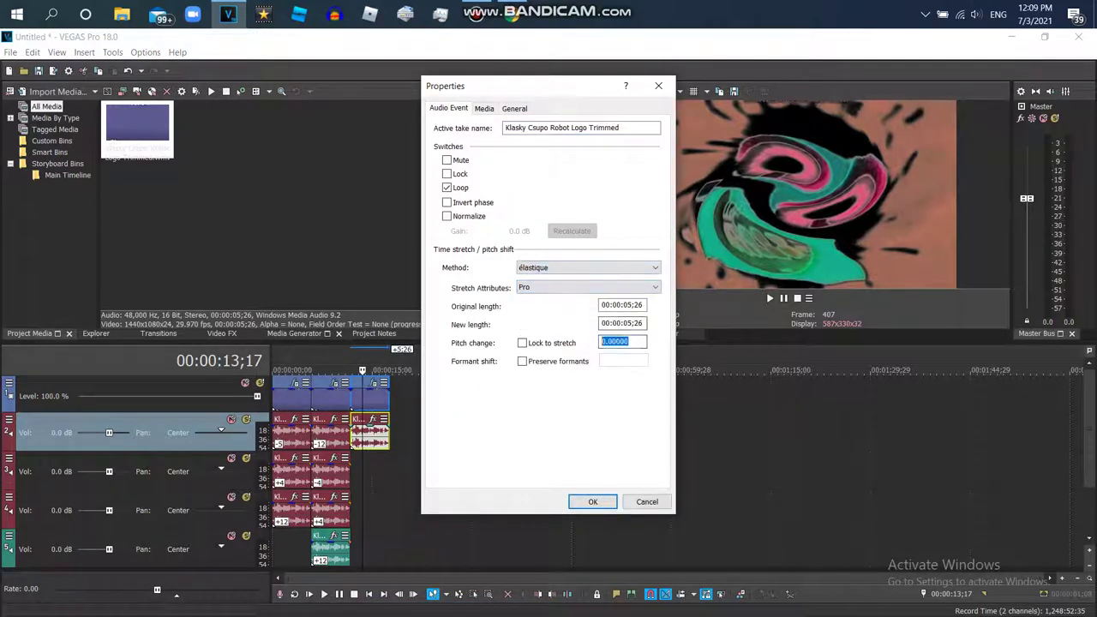
{"action": "type", "text": "-24"}
{"action": "key", "text": "Return"}
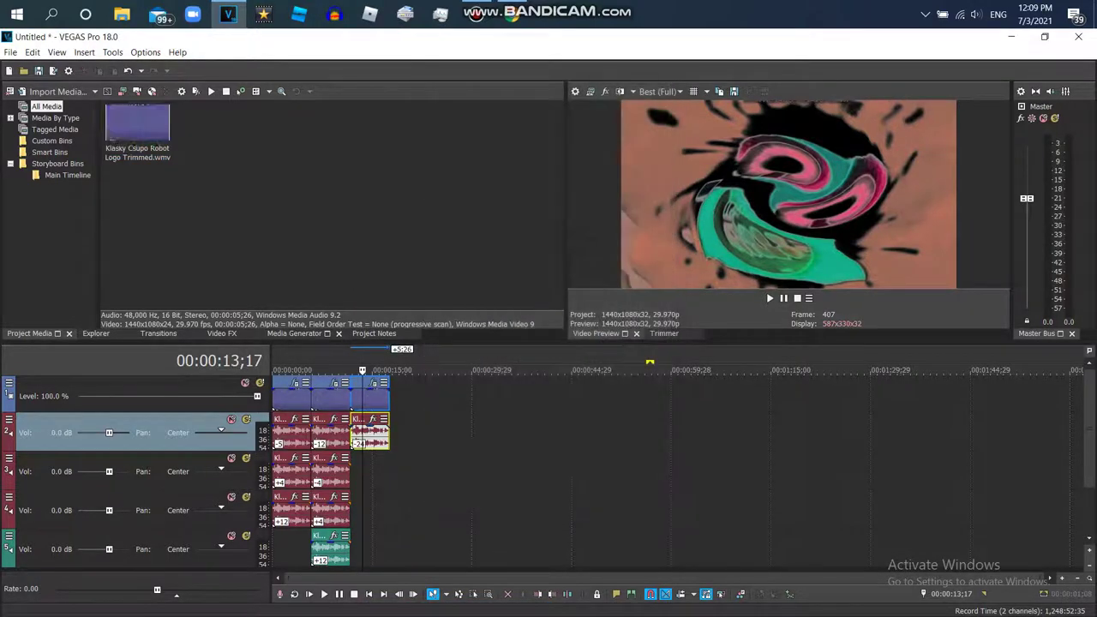
- Add another logo clip copy beneath the third clip and delete the extra video track it brings
{"action": "left_click_drag", "start_coordinate": [372, 468], "coordinate": [372, 469]}
{"action": "right_click", "coordinate": [306, 460]}
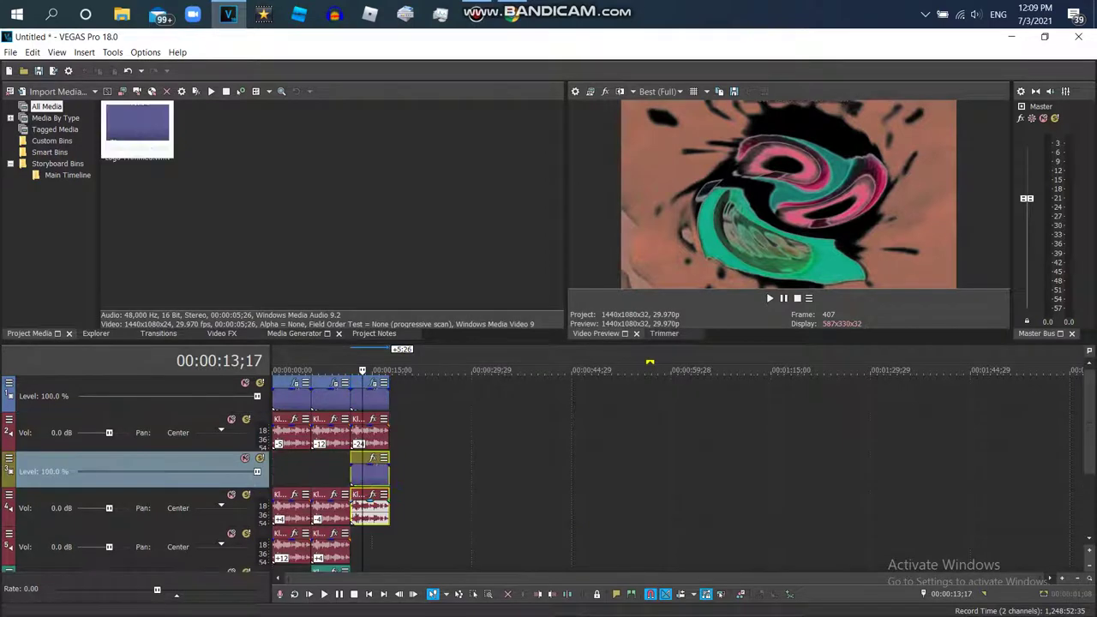
{"action": "left_click", "coordinate": [343, 344]}
- Set the third clip's audio event on track 3 to élastique Pro with a pitch change of -19
{"action": "right_click", "coordinate": [383, 473]}
{"action": "left_click", "coordinate": [416, 608]}
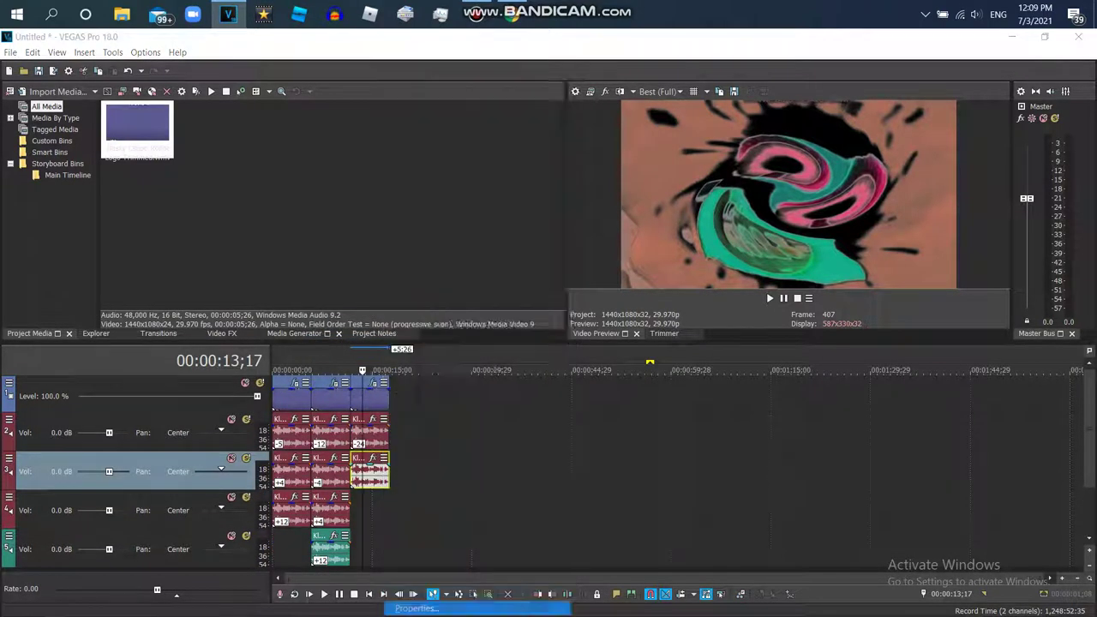
{"action": "left_click", "coordinate": [588, 267]}
{"action": "left_click", "coordinate": [588, 289]}
{"action": "left_click", "coordinate": [588, 288]}
{"action": "key", "text": "Return"}
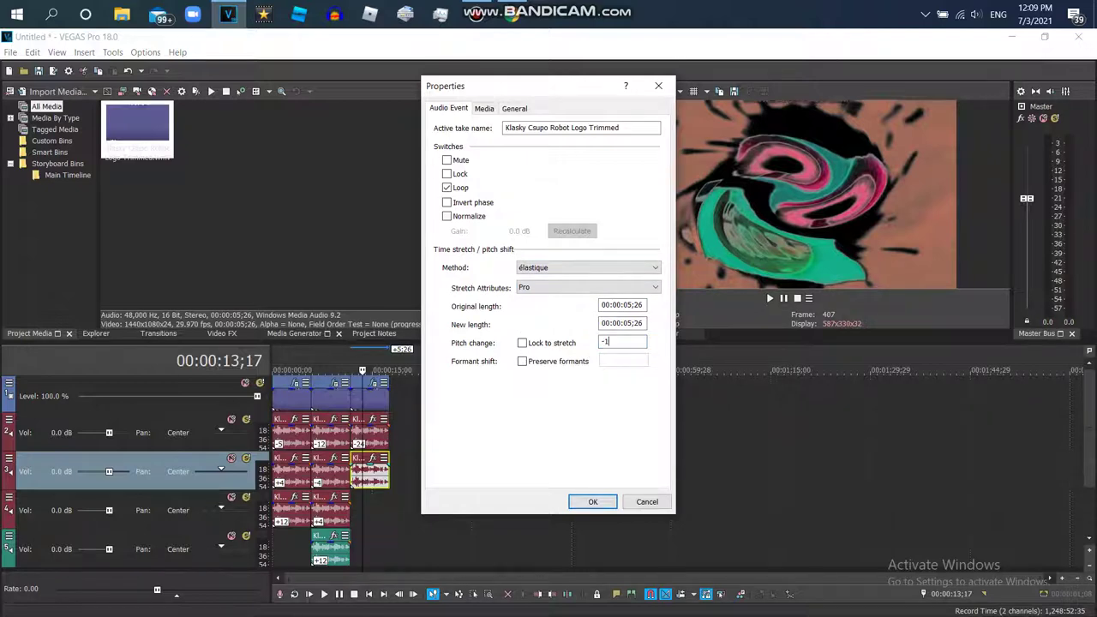
{"action": "key", "text": "Return"}
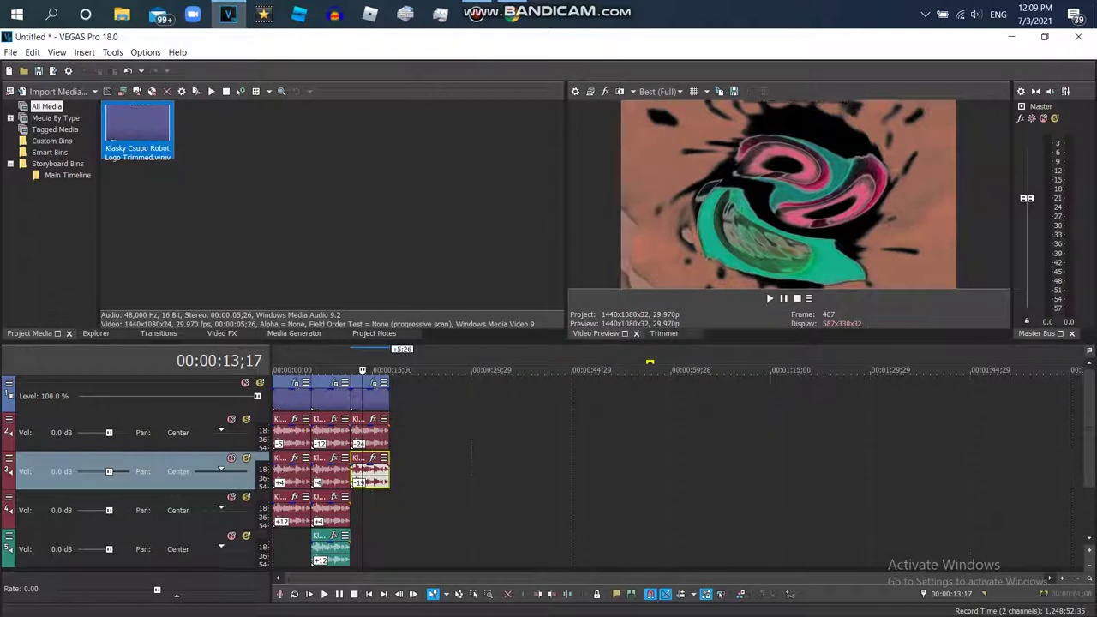
- Add a fourth logo clip after the third and apply Channel Blend to its video with the RGBA -> BGRA preset
{"action": "left_click_drag", "start_coordinate": [137, 130], "coordinate": [392, 398]}
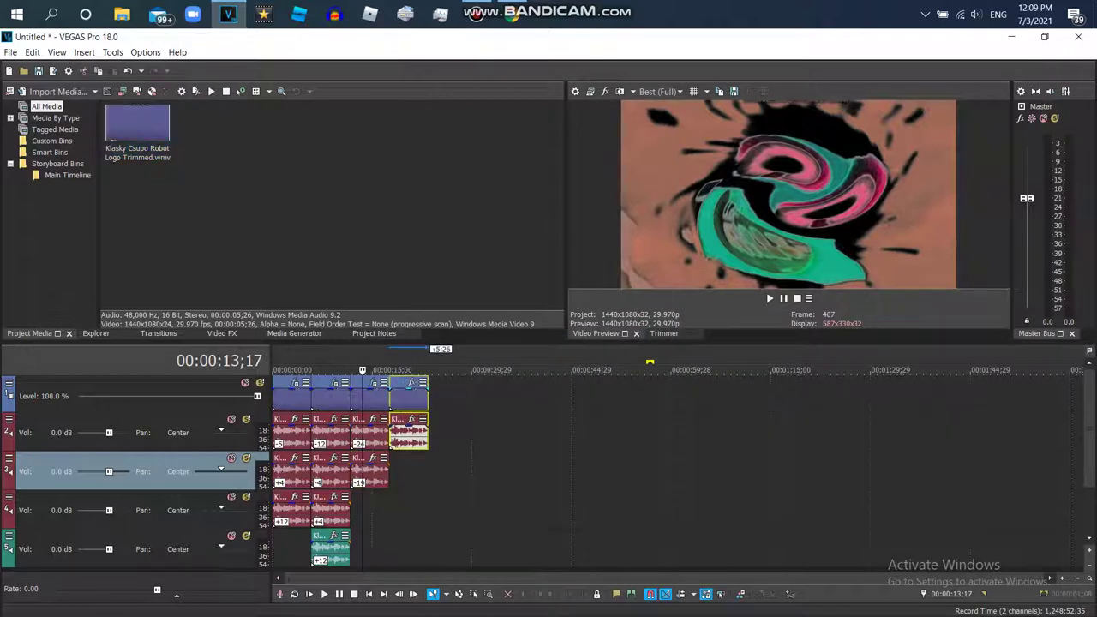
{"action": "left_click", "coordinate": [400, 398]}
{"action": "left_click", "coordinate": [222, 333]}
{"action": "left_click_drag", "start_coordinate": [558, 216], "coordinate": [558, 186]}
{"action": "scroll", "coordinate": [73, 206], "scroll_direction": "up", "scroll_amount": 15}
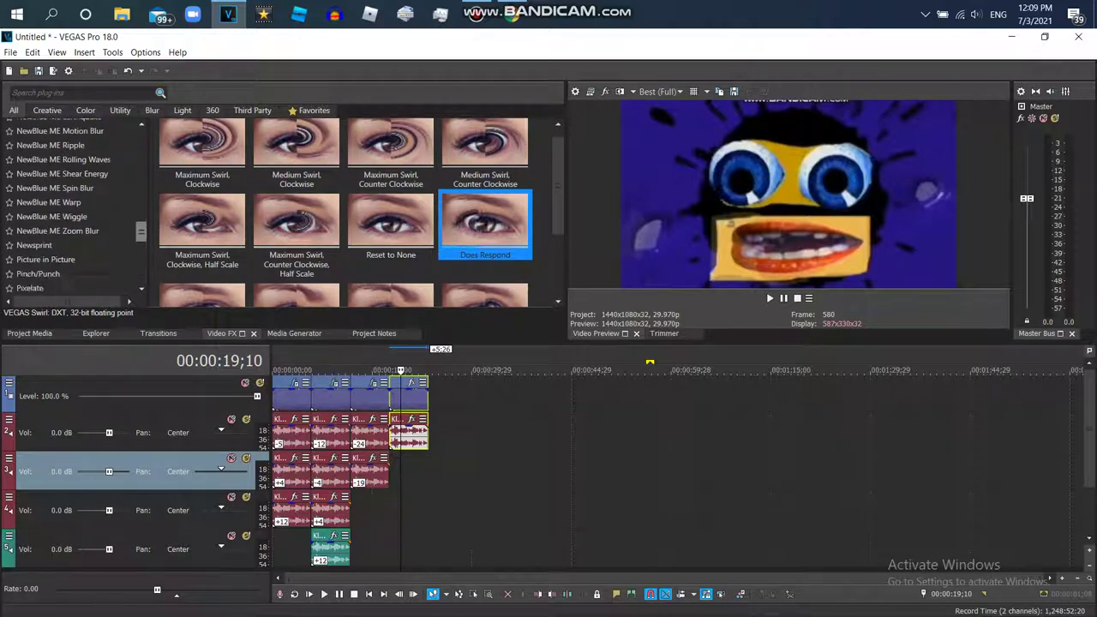
{"action": "left_click_drag", "start_coordinate": [141, 178], "coordinate": [141, 159]}
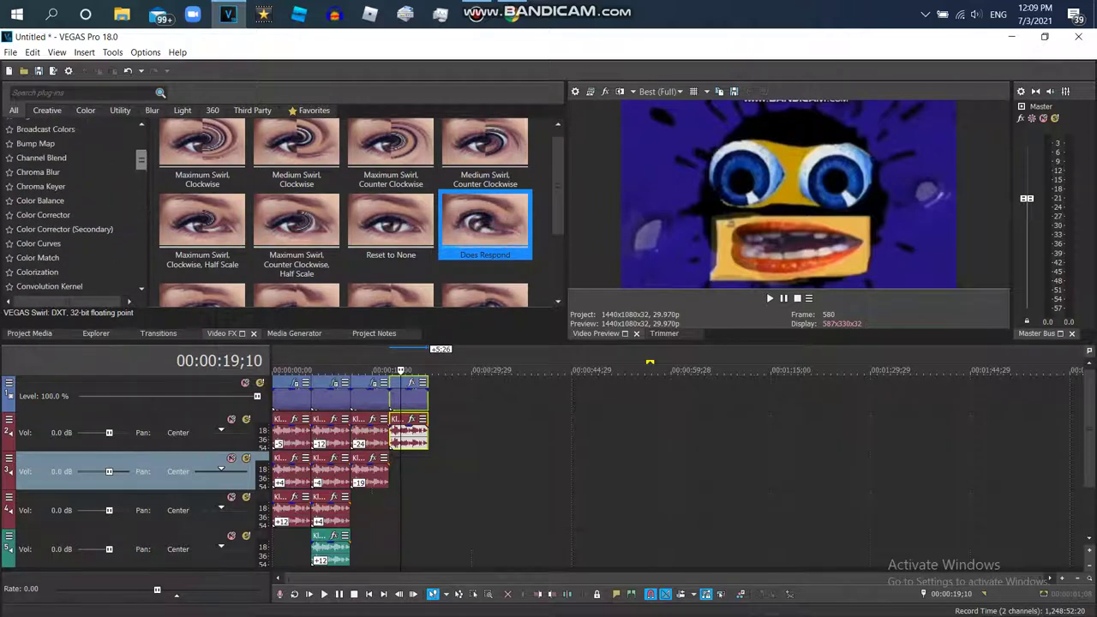
{"action": "left_click", "coordinate": [69, 158]}
{"action": "left_click", "coordinate": [203, 279]}
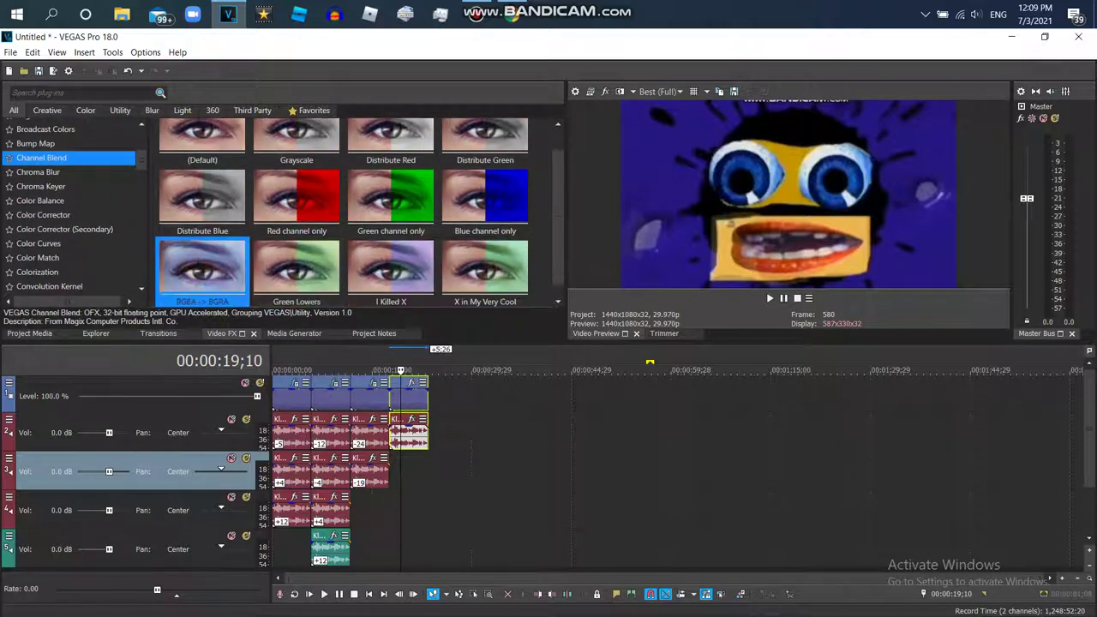
{"action": "left_click_drag", "start_coordinate": [202, 274], "coordinate": [409, 392]}
- Add the default Invert effect and Pinch/Punch with the Maximum Pinch preset to the fourth clip
{"action": "left_click_drag", "start_coordinate": [141, 159], "coordinate": [142, 197]}
{"action": "left_click", "coordinate": [27, 208]}
{"action": "left_click_drag", "start_coordinate": [202, 156], "coordinate": [188, 403]}
{"action": "left_click_drag", "start_coordinate": [141, 199], "coordinate": [141, 236]}
{"action": "left_click", "coordinate": [39, 233]}
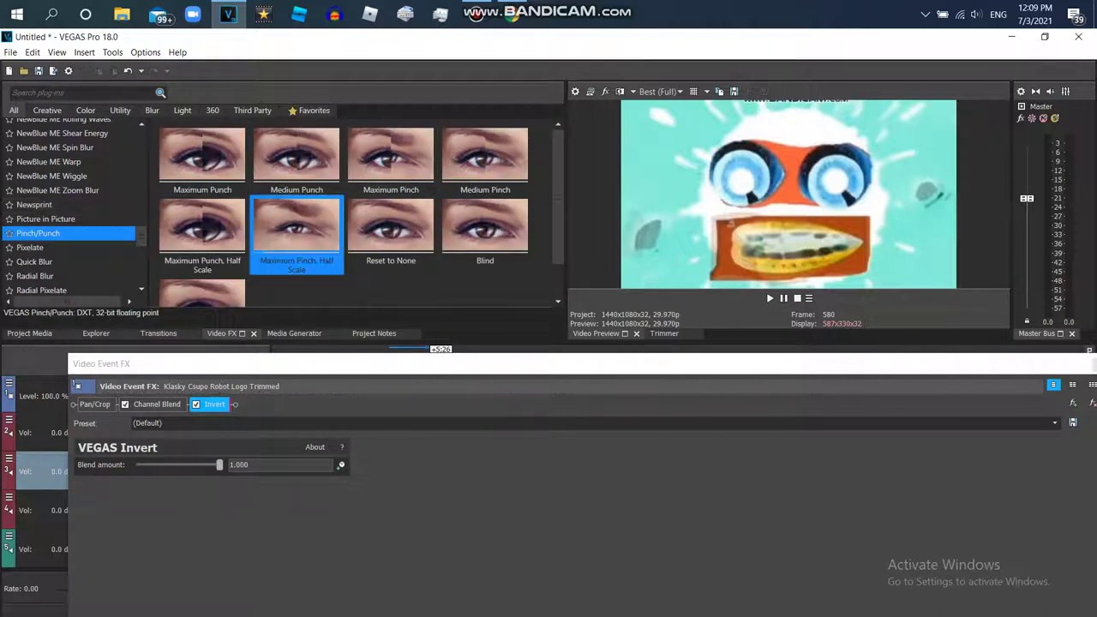
{"action": "double_click", "coordinate": [391, 154]}
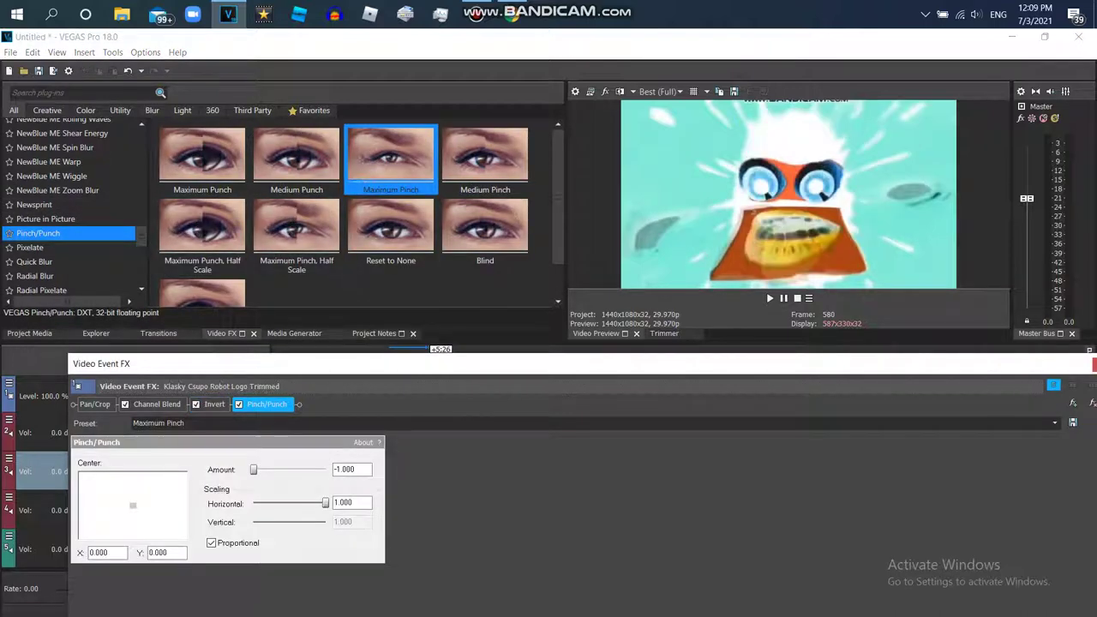
- Add a Mirror effect with the Reflect Left preset to the fourth clip and close its effects window
{"action": "scroll", "coordinate": [73, 205], "scroll_direction": "up", "scroll_amount": 4}
{"action": "left_click", "coordinate": [27, 186]}
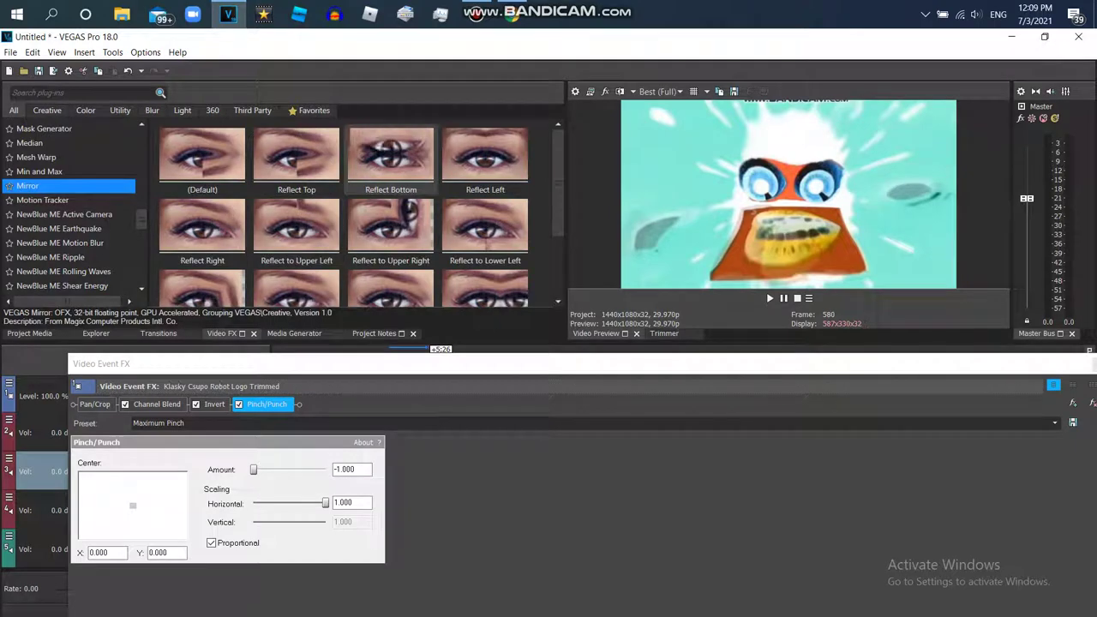
{"action": "double_click", "coordinate": [485, 154]}
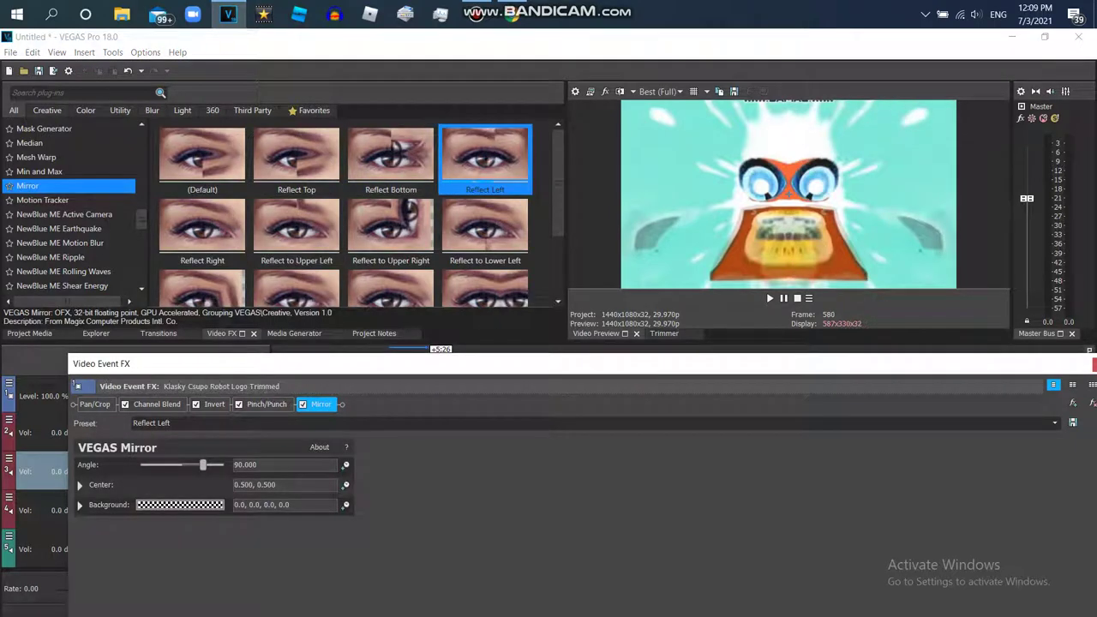
{"action": "left_click", "coordinate": [1094, 364]}
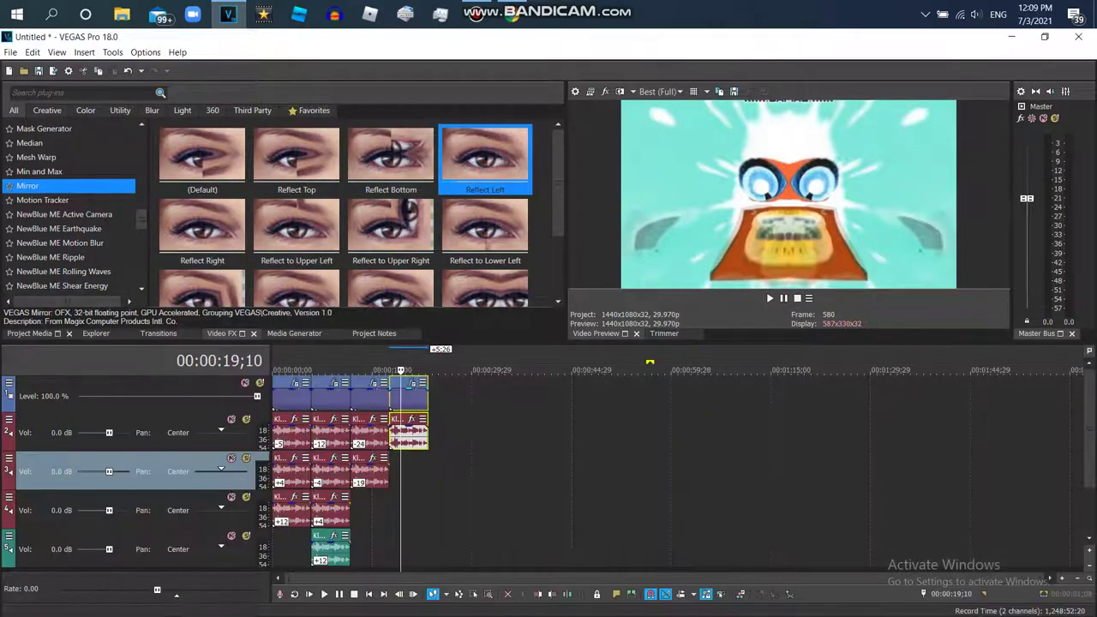
- Add another logo clip copy beneath the fourth clip and delete the extra video track it brings
{"action": "left_click", "coordinate": [30, 333]}
{"action": "left_click_drag", "start_coordinate": [390, 478], "coordinate": [390, 474]}
{"action": "right_click", "coordinate": [373, 456]}
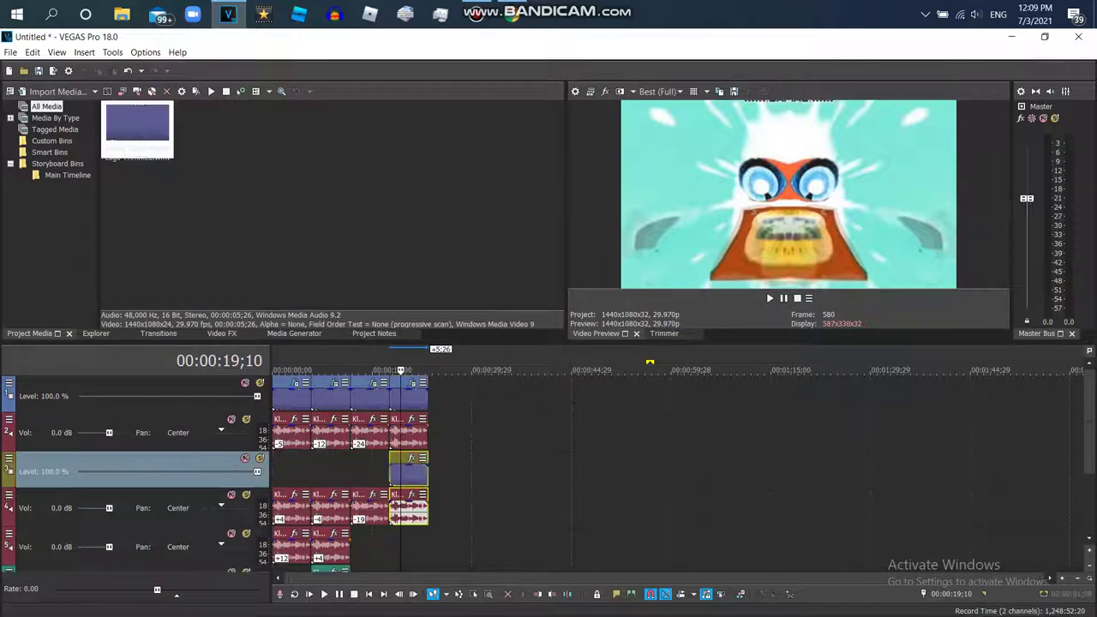
{"action": "left_click", "coordinate": [401, 340]}
- Set the fourth clip's audio event on track 3 to élastique Pro with a pitch change of -1
{"action": "right_click", "coordinate": [405, 468]}
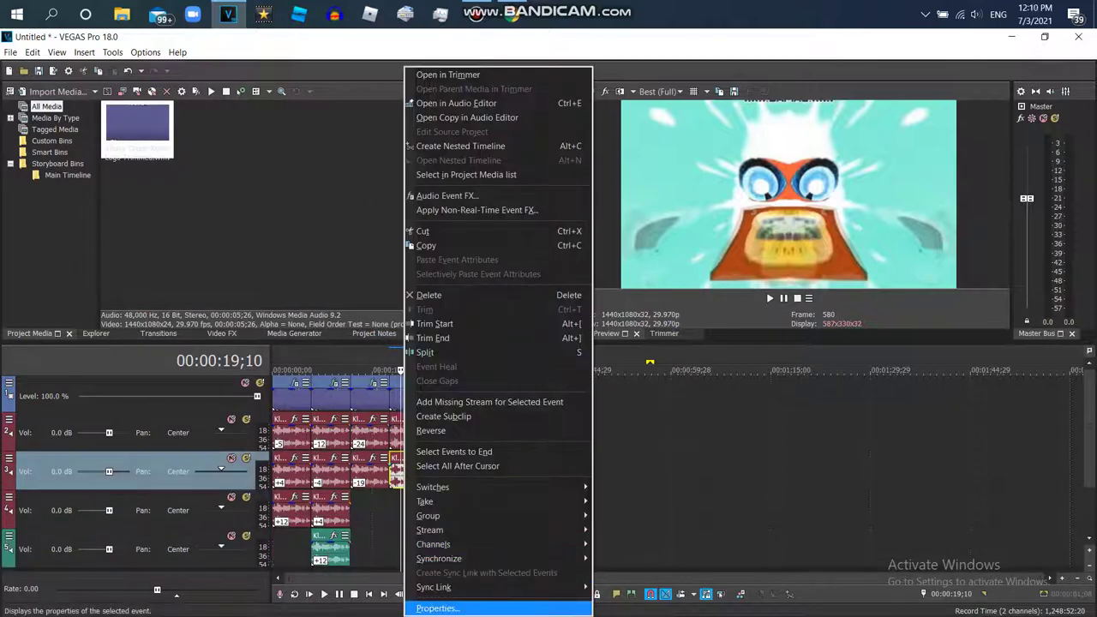
{"action": "left_click", "coordinate": [433, 608]}
{"action": "left_click", "coordinate": [588, 267]}
{"action": "left_click", "coordinate": [583, 289]}
{"action": "left_click", "coordinate": [583, 288]}
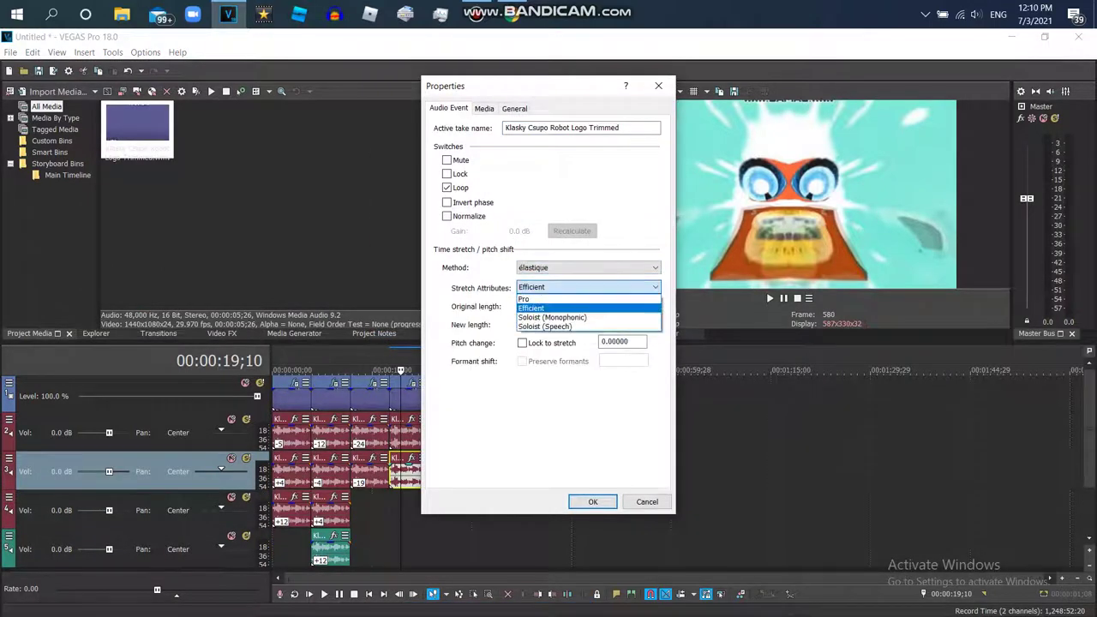
{"action": "left_click", "coordinate": [579, 298]}
{"action": "key", "text": "Return"}
- Copy the fourth clip's audio event from track 3 and paste it on track 4 at the clip's start
{"action": "right_click", "coordinate": [406, 470]}
{"action": "left_click", "coordinate": [427, 245]}
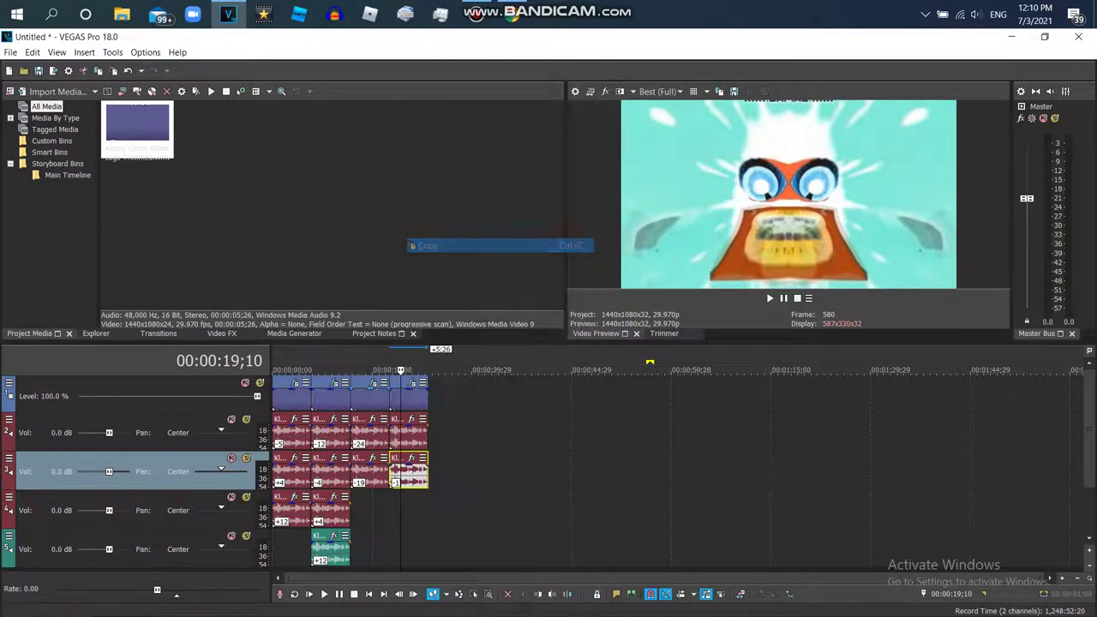
{"action": "left_click", "coordinate": [392, 510]}
{"action": "right_click", "coordinate": [408, 508]}
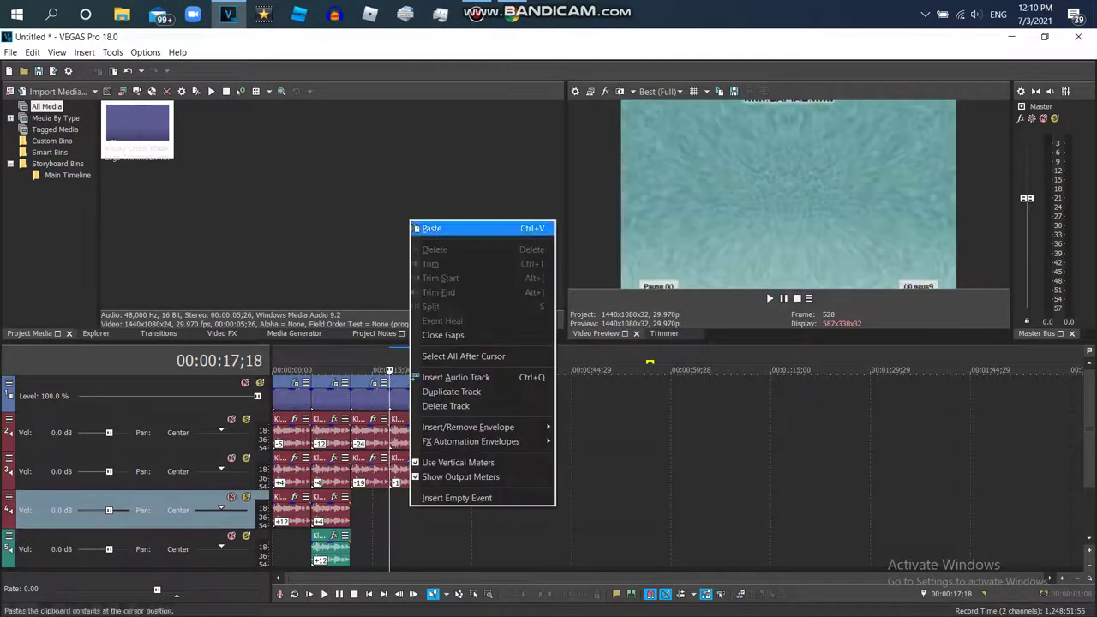
{"action": "left_click", "coordinate": [430, 228]}
- Set the pitch change of the pasted audio event on track 4 to -2
{"action": "right_click", "coordinate": [405, 509]}
{"action": "left_click", "coordinate": [437, 608]}
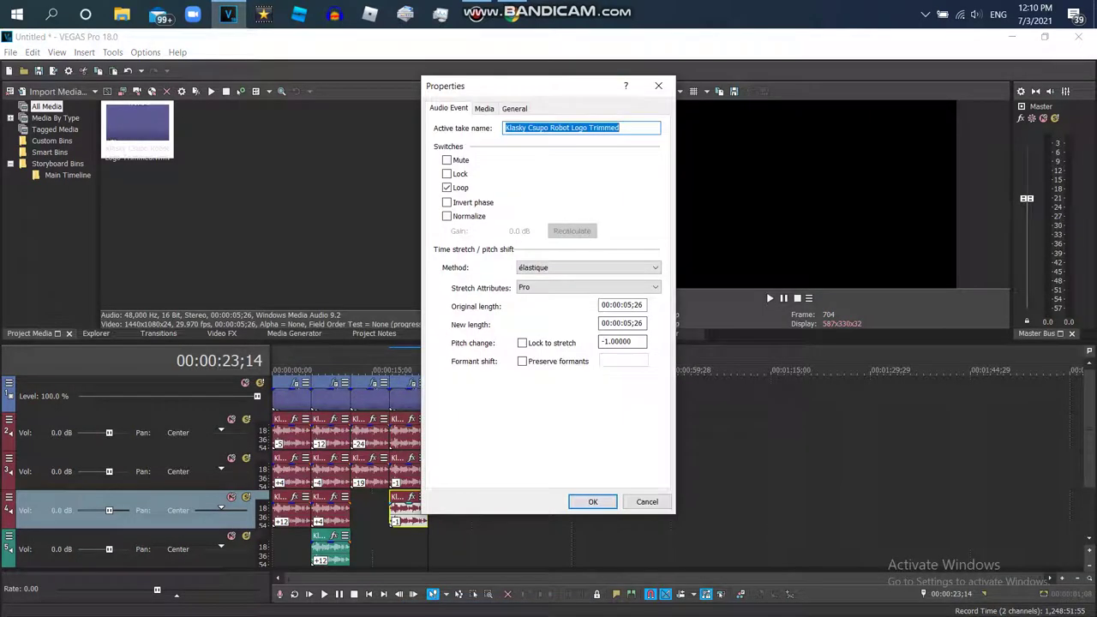
{"action": "key", "text": "Return"}
- Paste another copy of the audio event and move it to track 5 beneath the fourth clip
{"action": "left_click_drag", "start_coordinate": [472, 510], "coordinate": [480, 510]}
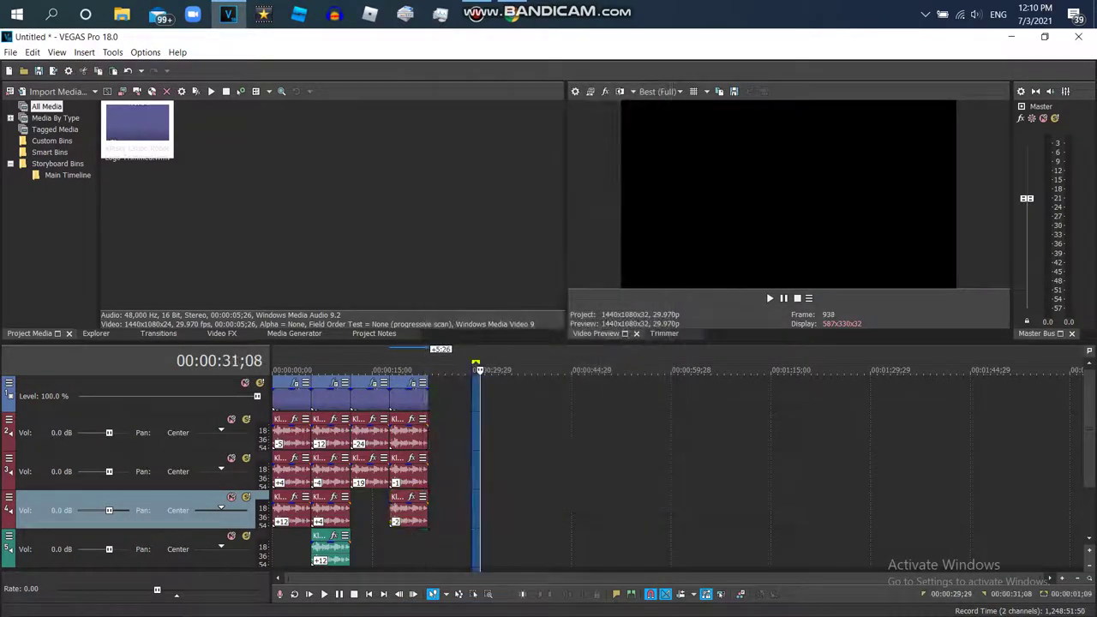
{"action": "right_click", "coordinate": [474, 504]}
{"action": "left_click", "coordinate": [493, 209]}
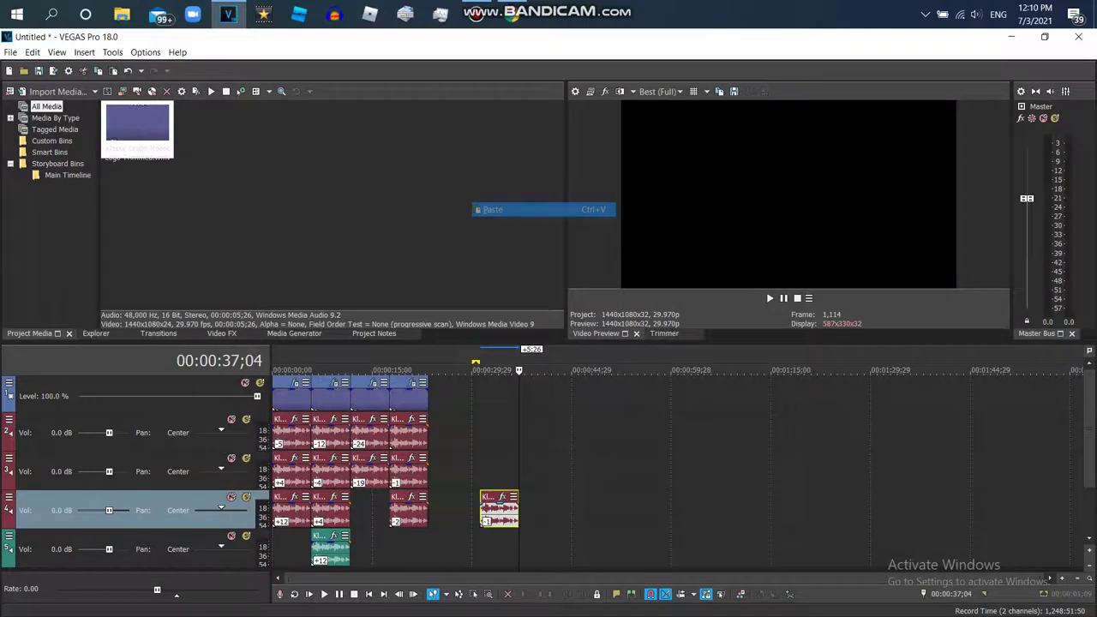
{"action": "left_click_drag", "start_coordinate": [411, 548], "coordinate": [407, 548]}
- Set the pitch change of the fourth clip's audio event on track 5 to -3
{"action": "right_click", "coordinate": [406, 549]}
{"action": "left_click", "coordinate": [437, 608]}
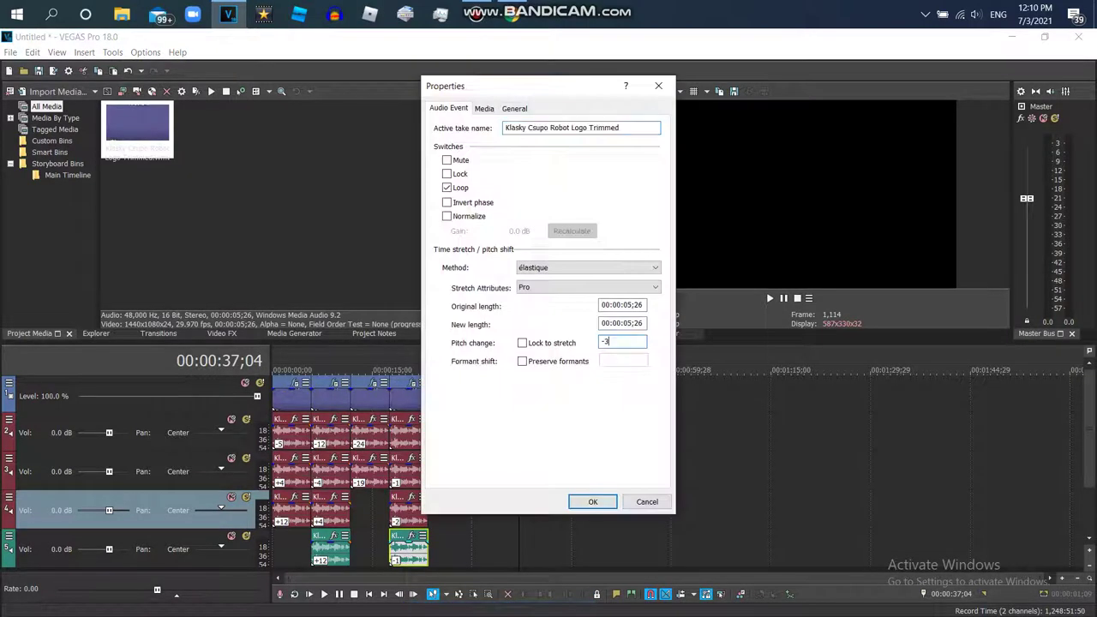
{"action": "key", "text": "Return"}
- Play the whole four-clip sequence from the start of the timeline
{"action": "key", "text": "ctrl+Home"}
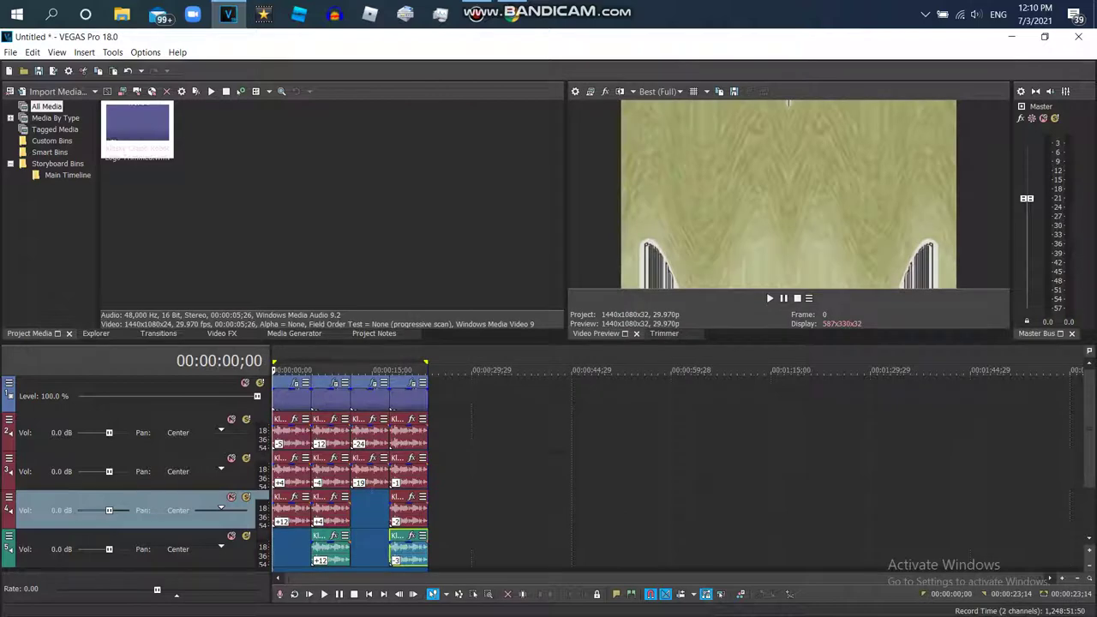
{"action": "key", "text": "space"}
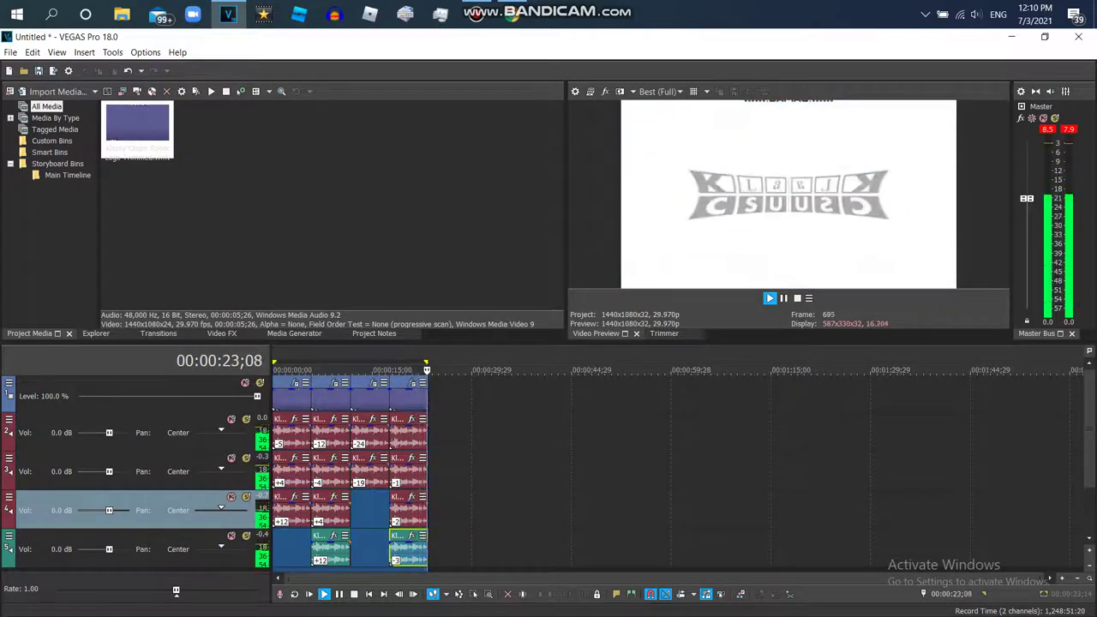
{"action": "left_click", "coordinate": [477, 14]}
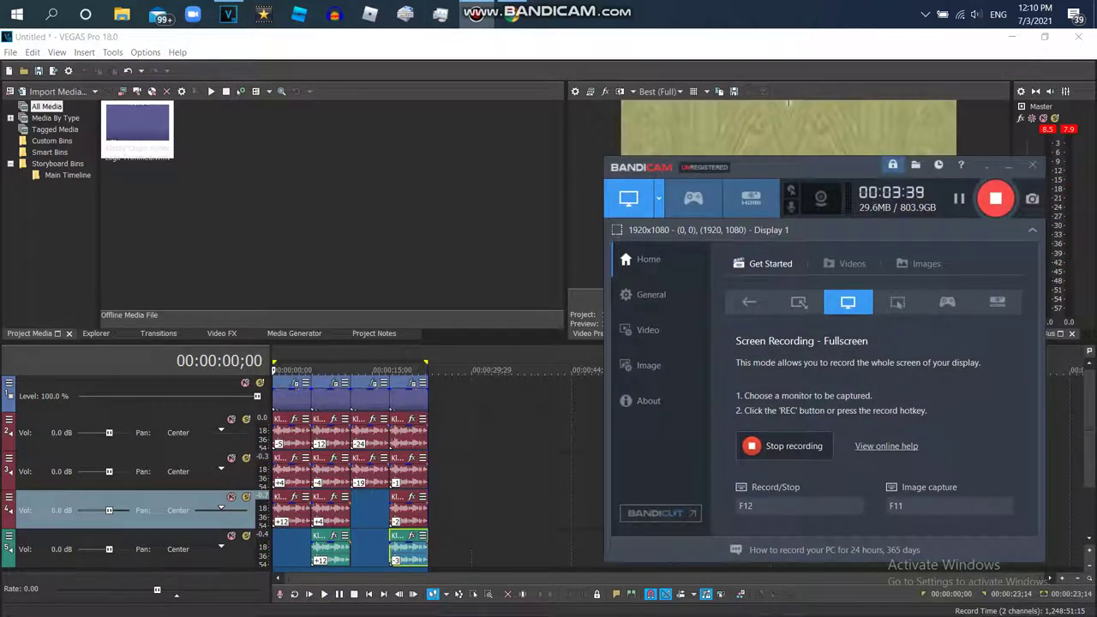